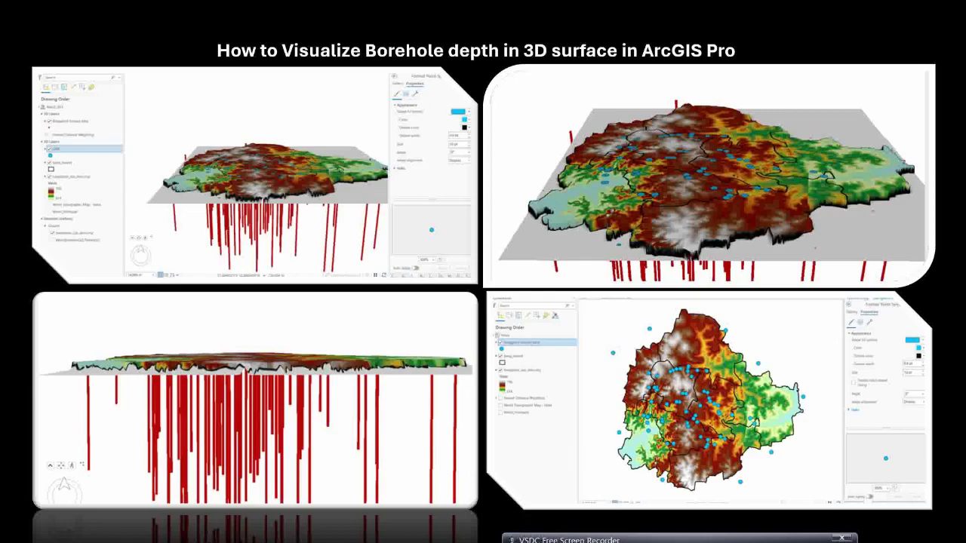
Step: Exit the PowerPoint slide show and switch to the ArcGIS Pro project showing the Bangalore DEM
key("Escape")
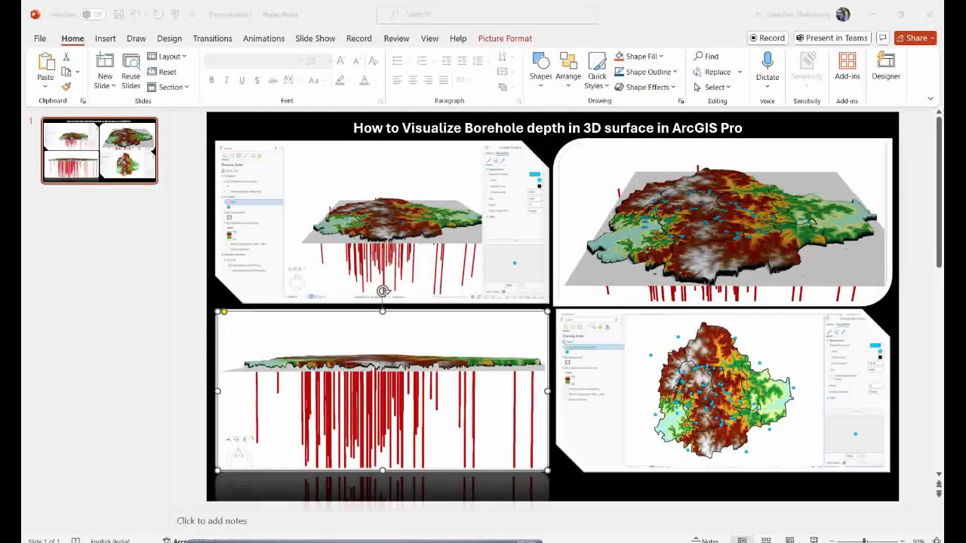
left_click(647, 491)
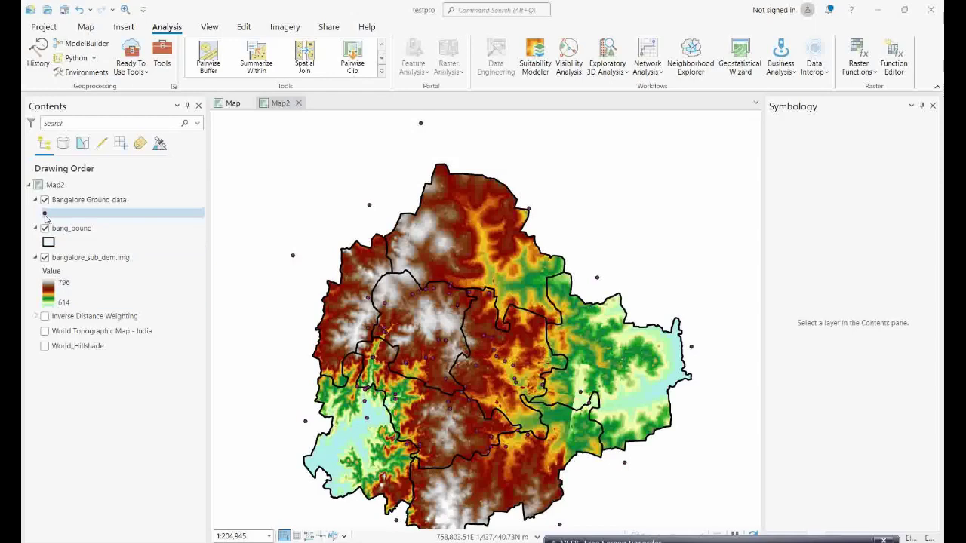
right_click(85, 202)
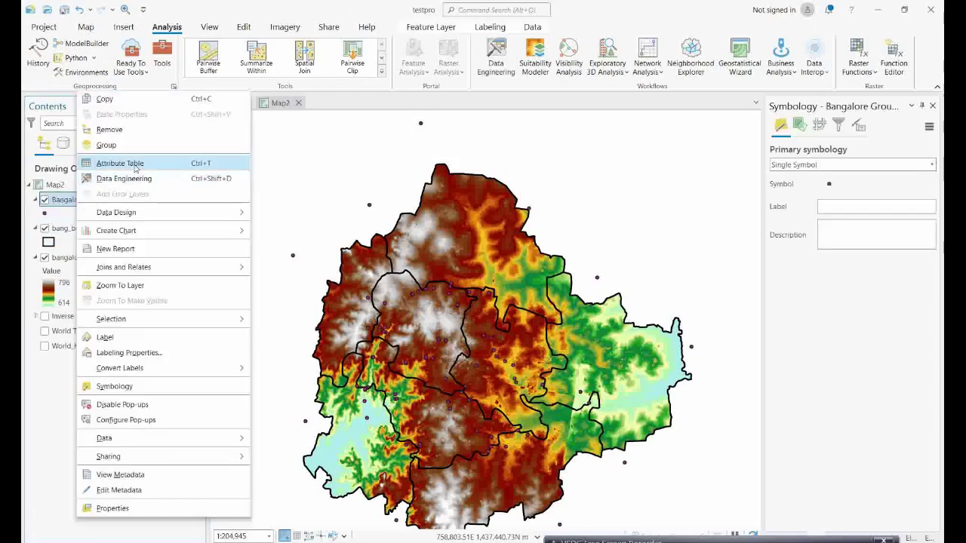
left_click(249, 159)
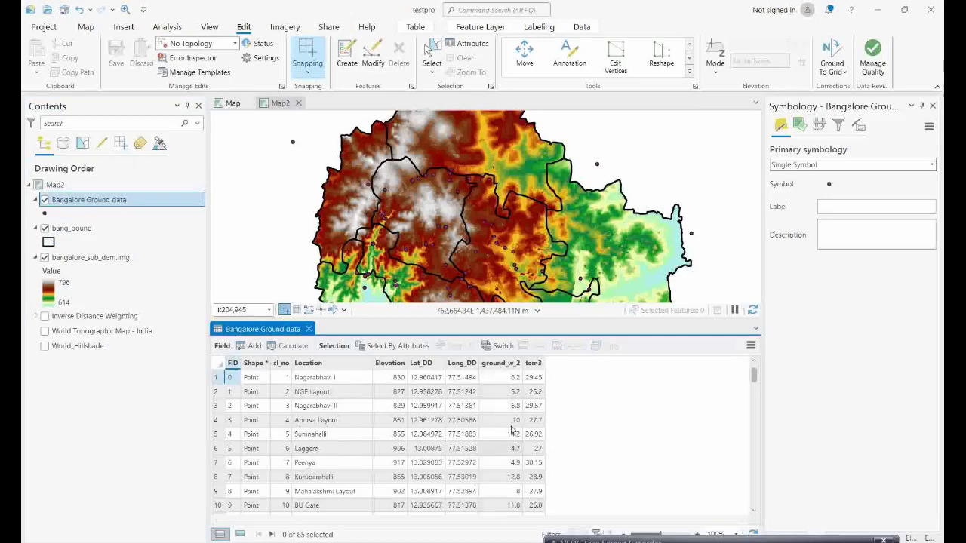
mouse_move(753, 381)
left_mouse_down()
mouse_move(753, 398)
mouse_move(753, 378)
left_mouse_up()
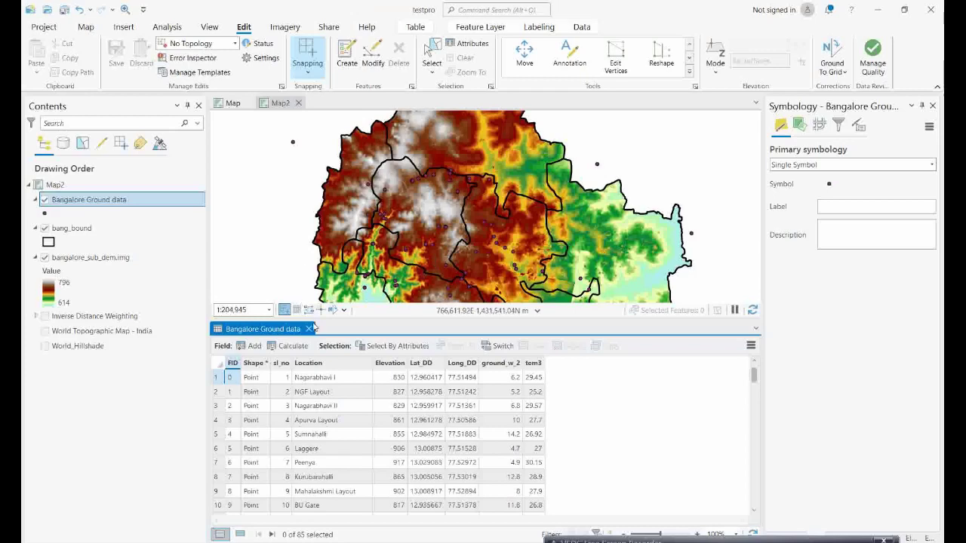
left_click(309, 329)
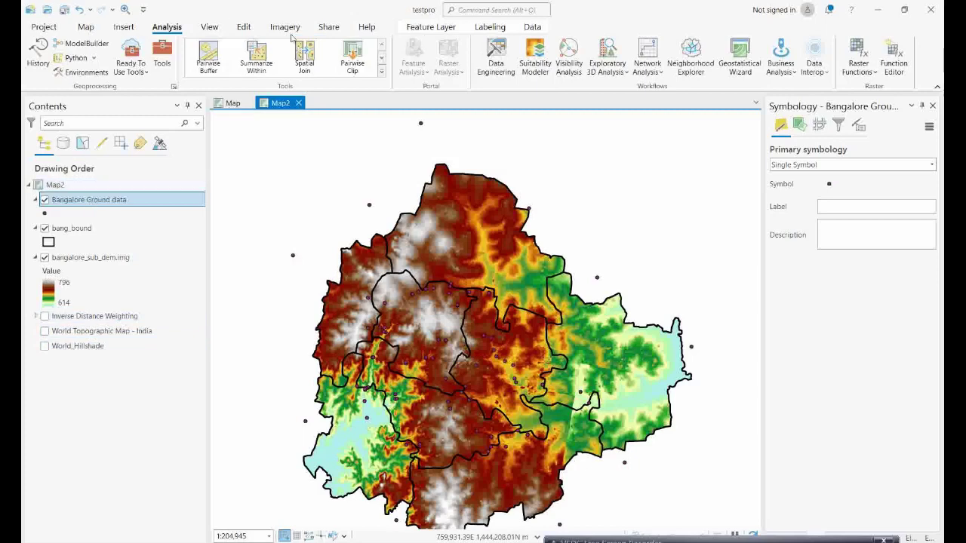
Step: Convert Map2 to a local 3D scene and select the WorldElevation3D/Terrain3D elevation source
left_click(205, 30)
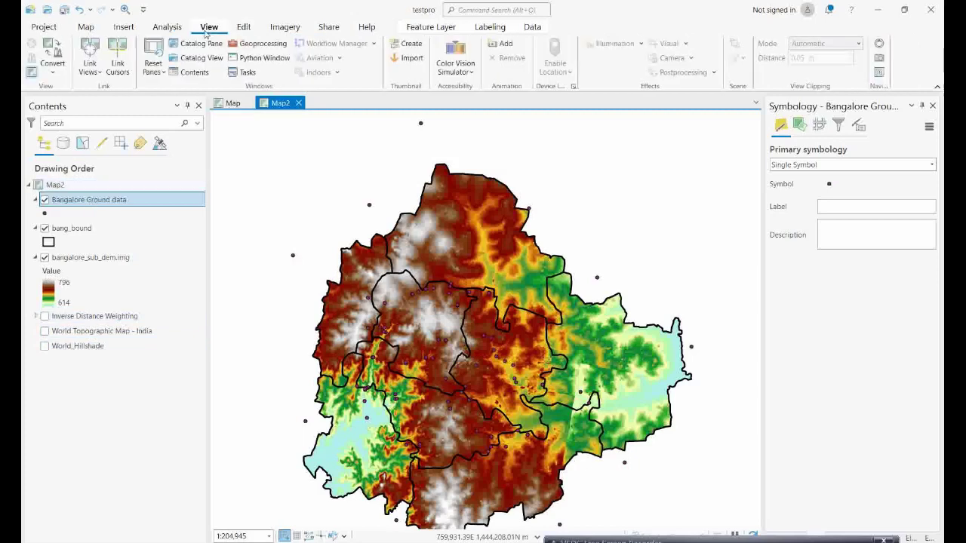
left_click(53, 74)
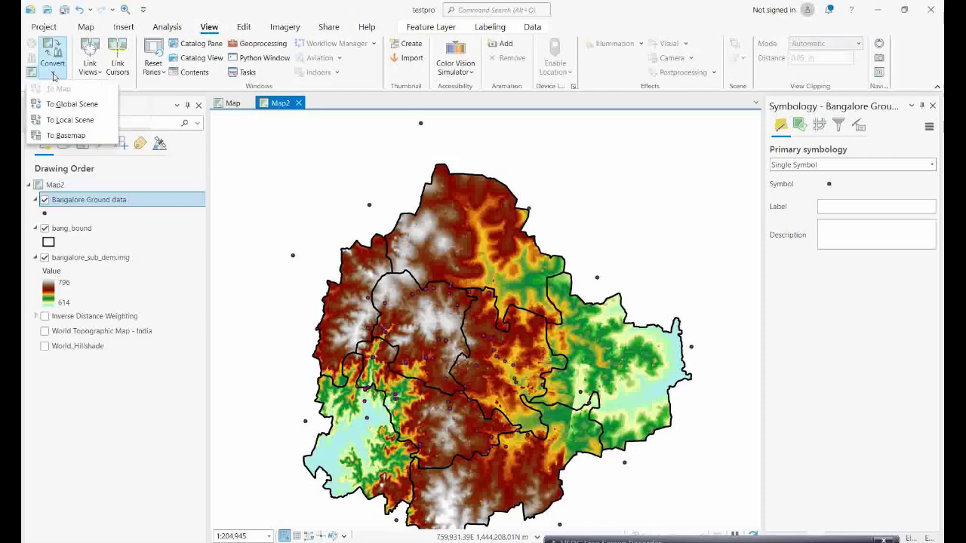
left_click(63, 120)
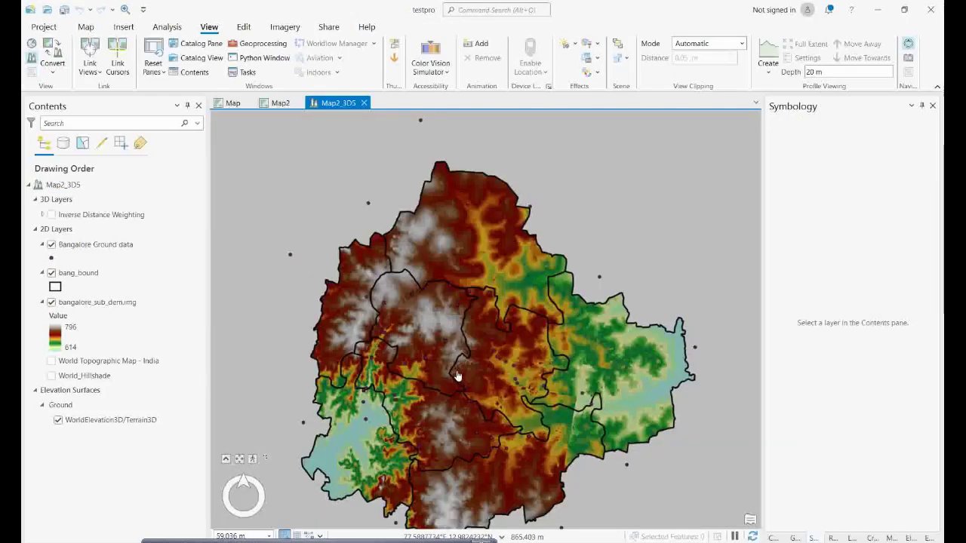
left_click_drag(458, 363, 476, 326)
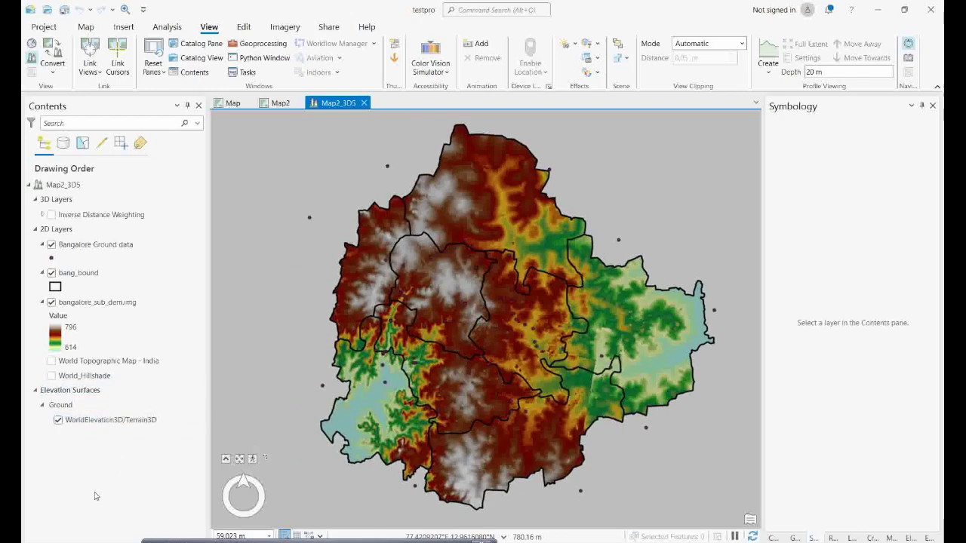
left_click(71, 422)
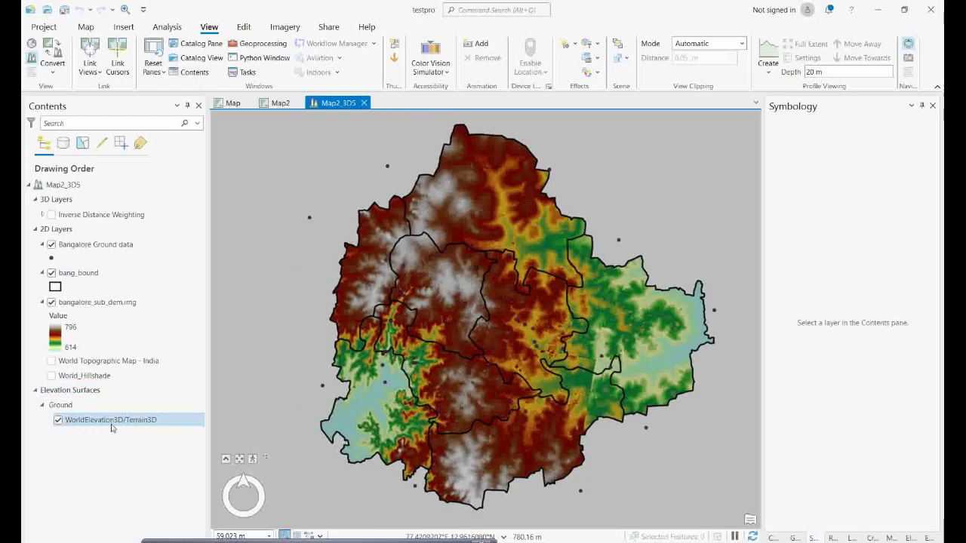
Step: Turn off Terrain3D and add bangalore_sub_dem.img as the Ground elevation source layer
left_click(58, 421)
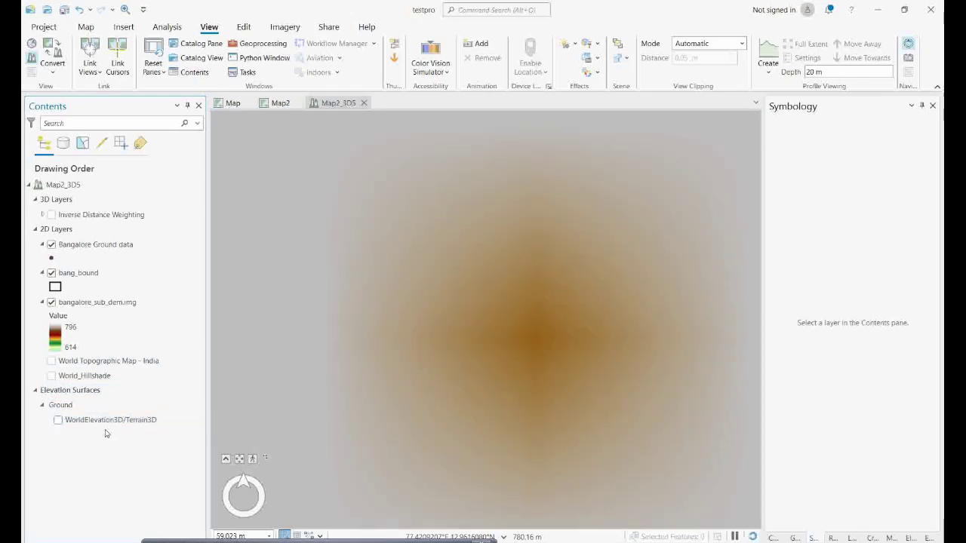
left_click(62, 407)
right_click(64, 410)
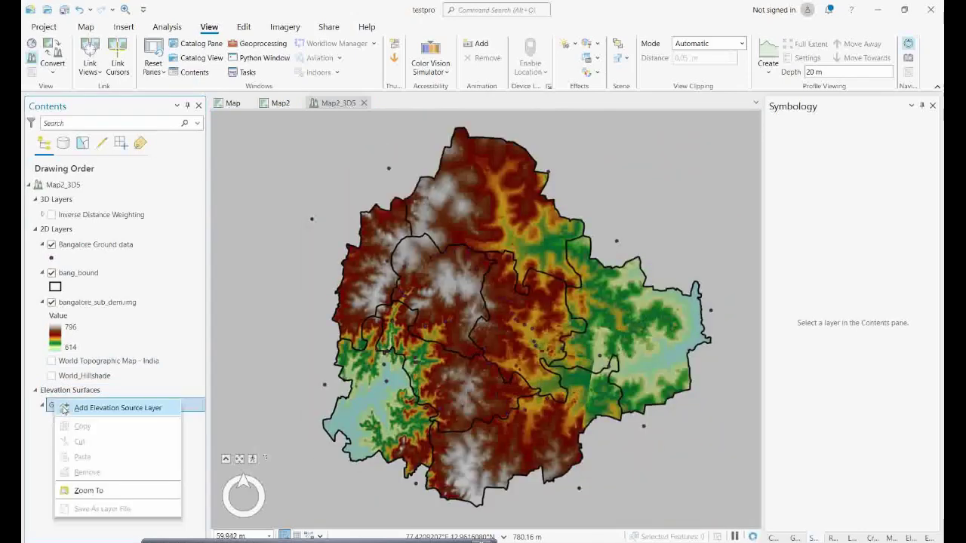
left_click(97, 408)
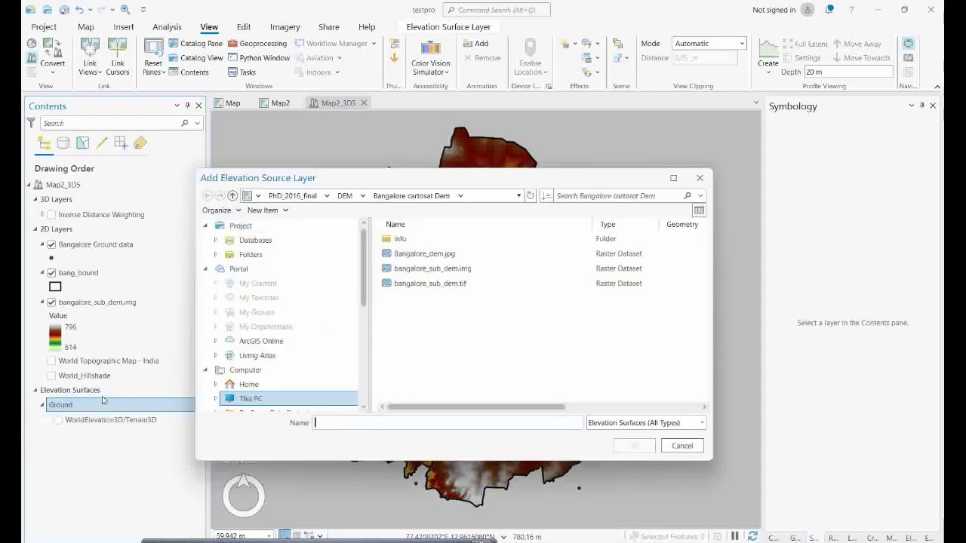
left_click(425, 274)
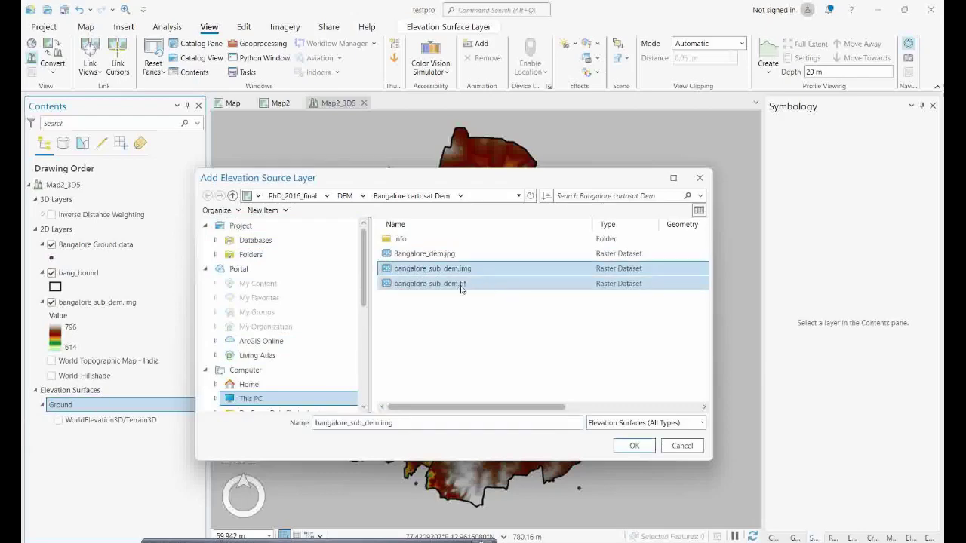
left_click(634, 446)
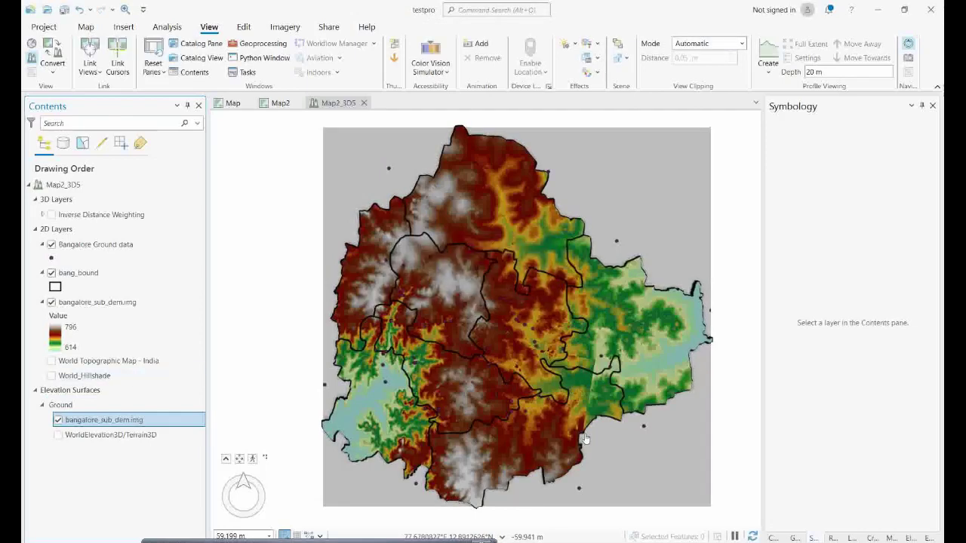
left_click(553, 443)
Step: Tilt the scene to an oblique view and move Bangalore Ground data into 3D Layers
middle_click_drag(553, 443, 541, 323)
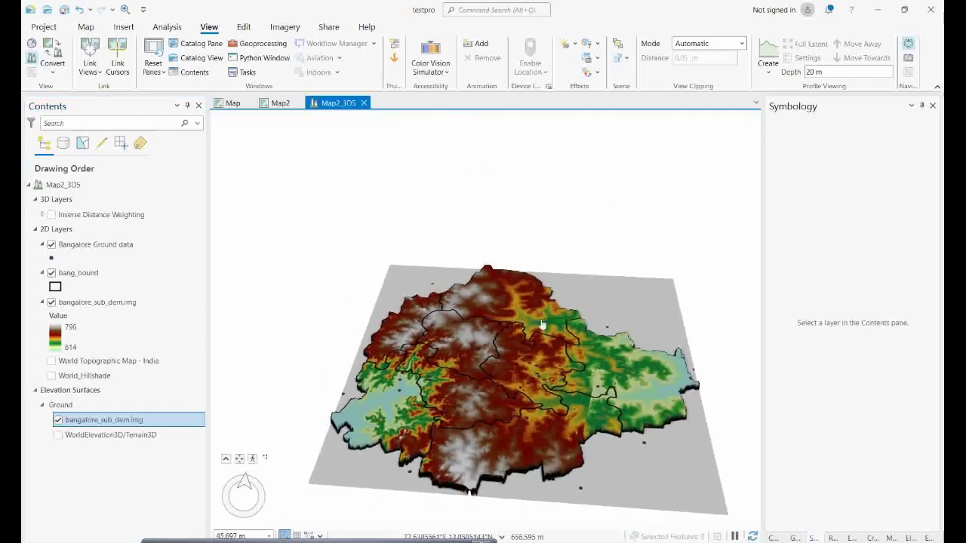
middle_click_drag(520, 386, 560, 380)
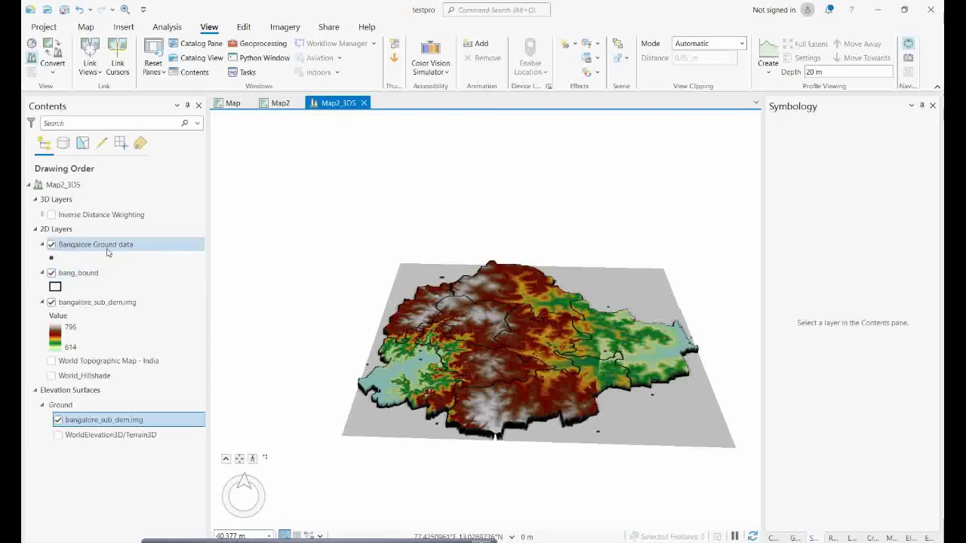
left_click_drag(80, 250, 121, 216)
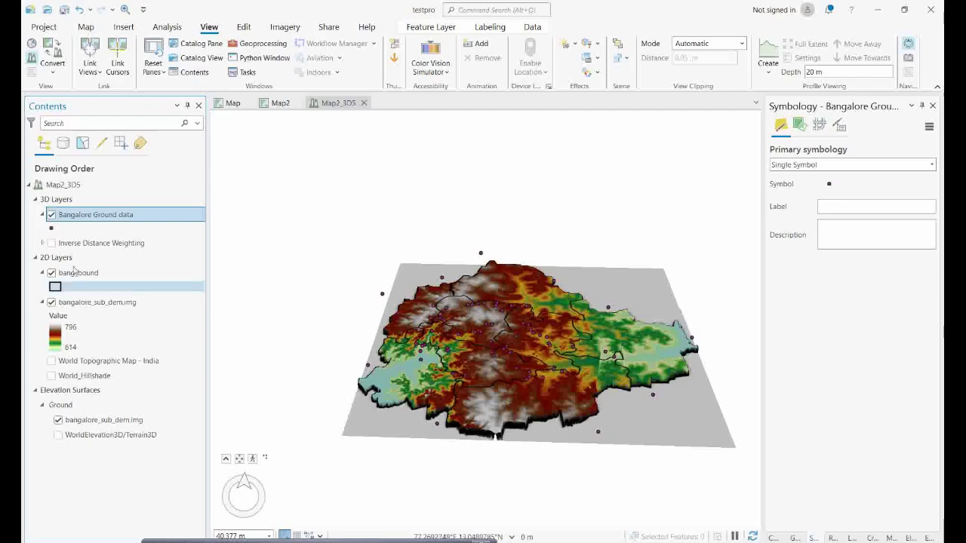
Step: Remove the Inverse Distance Weighting layer and bring up Bangalore Ground data's symbology
right_click(92, 246)
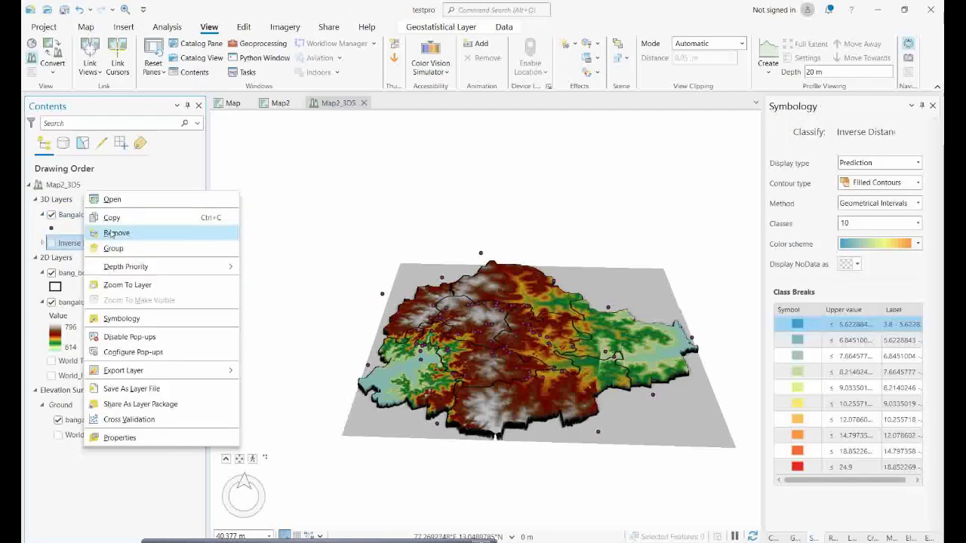
left_click(110, 231)
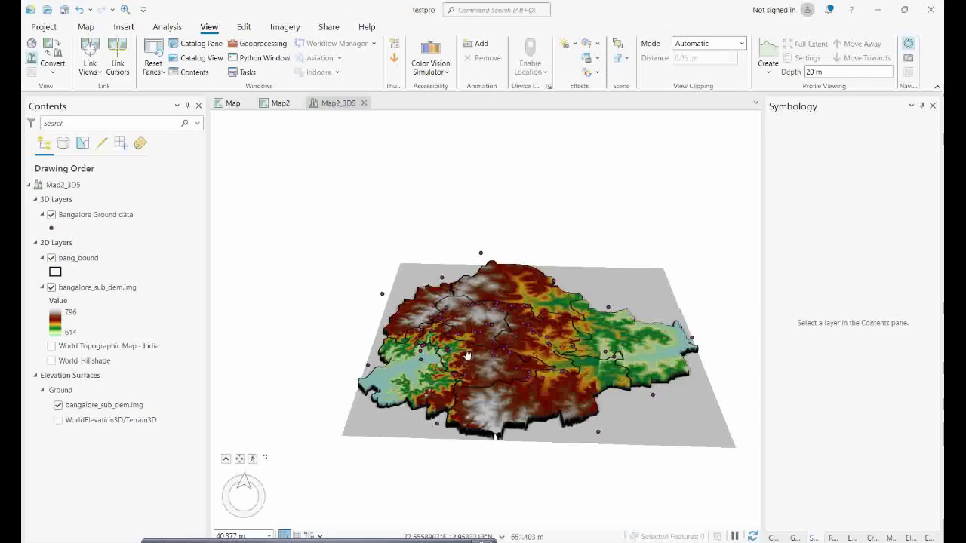
left_click(96, 216)
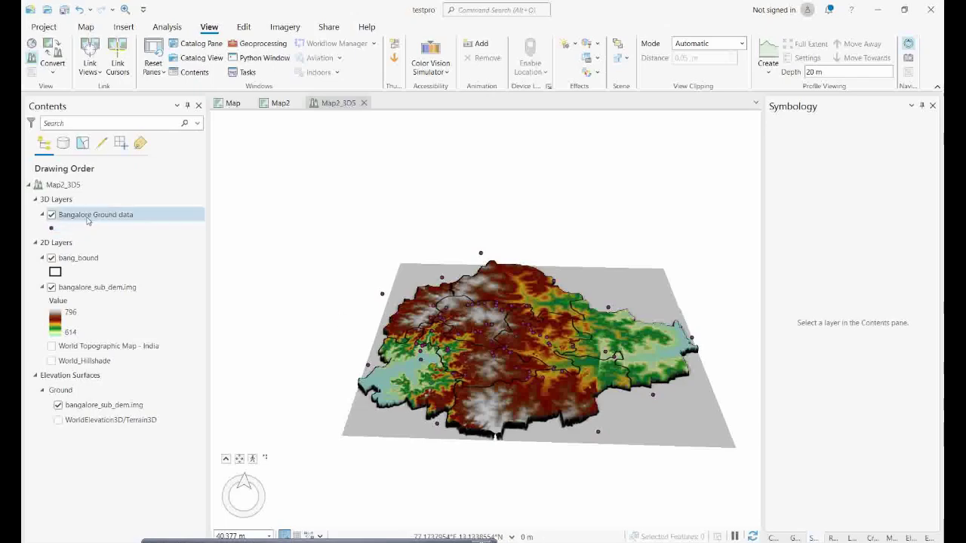
left_click(83, 221)
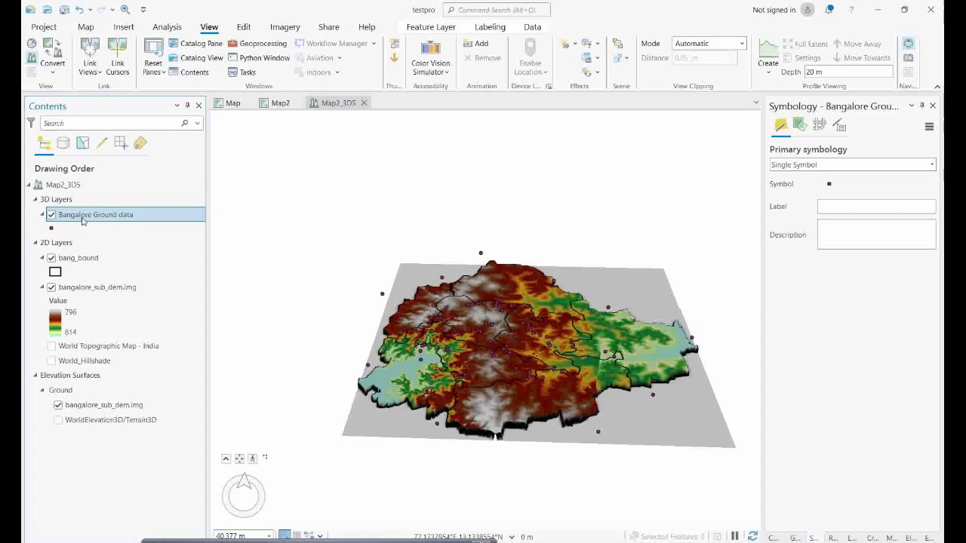
Step: Set Bangalore Ground data's extrusion type to Absolute Height with Kilometers as the unit
left_click(436, 29)
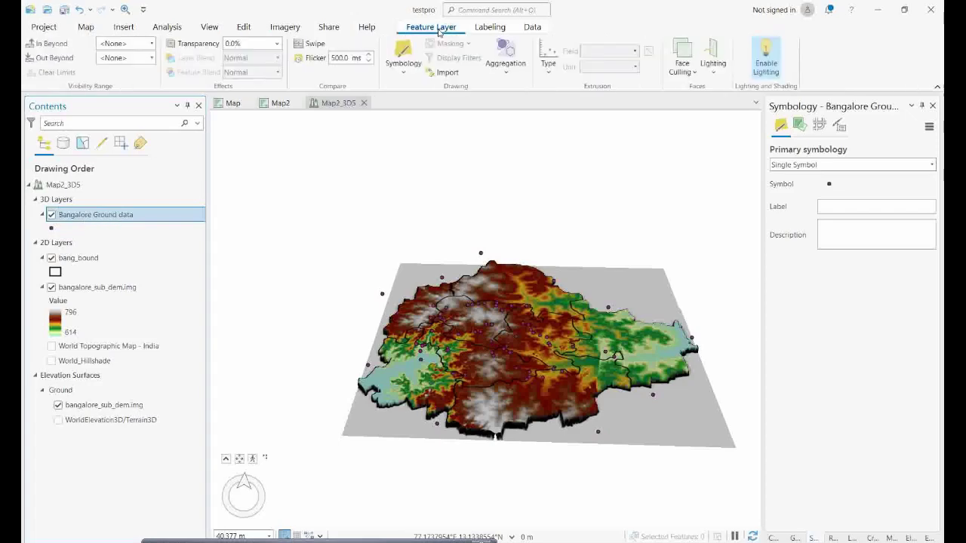
left_click(549, 73)
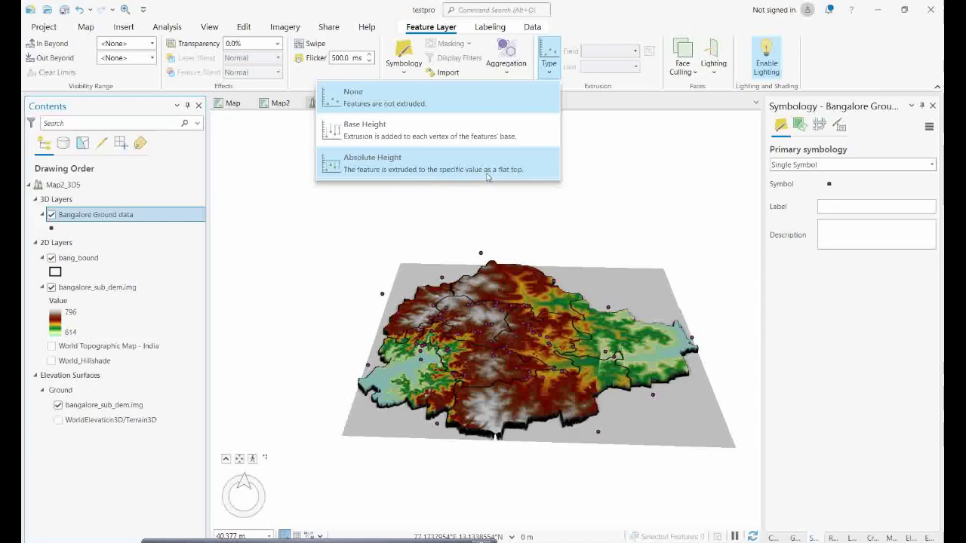
left_click(384, 166)
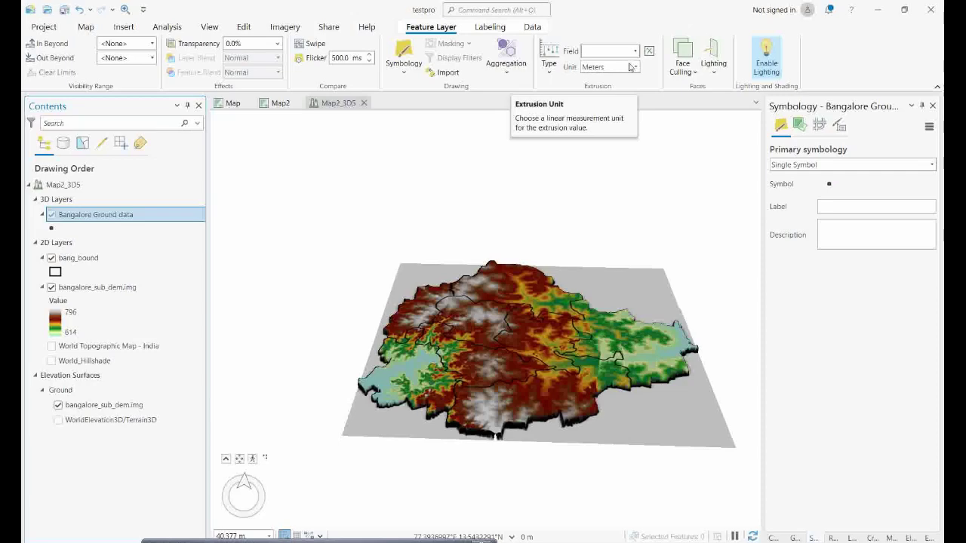
left_click(632, 67)
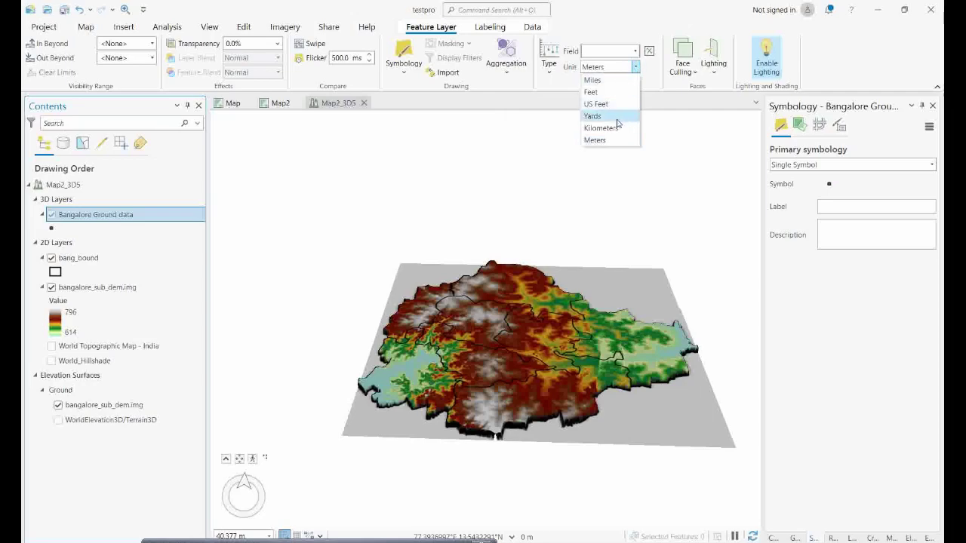
left_click(619, 130)
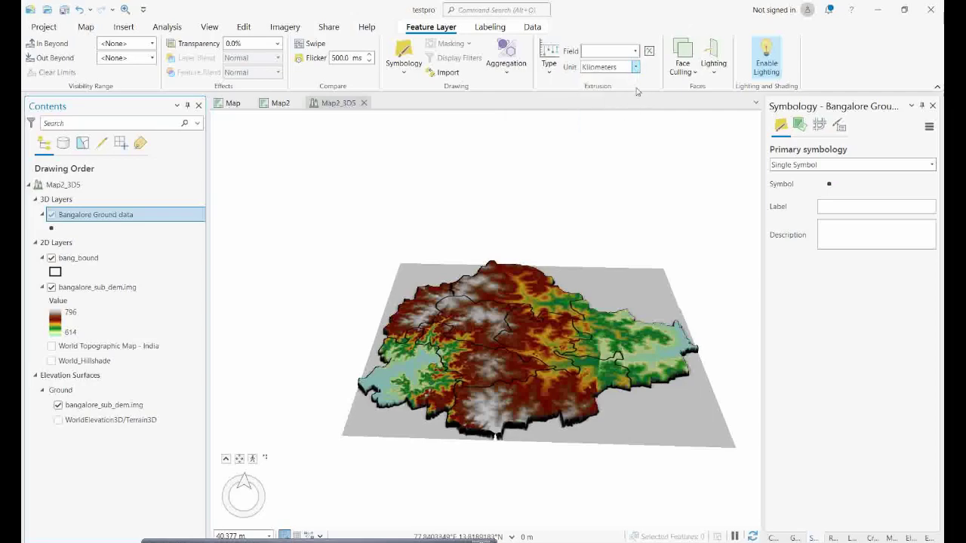
Step: Set the extrusion expression to $feature.ground_w_2*-1 so columns hang below the terrain
left_click(649, 51)
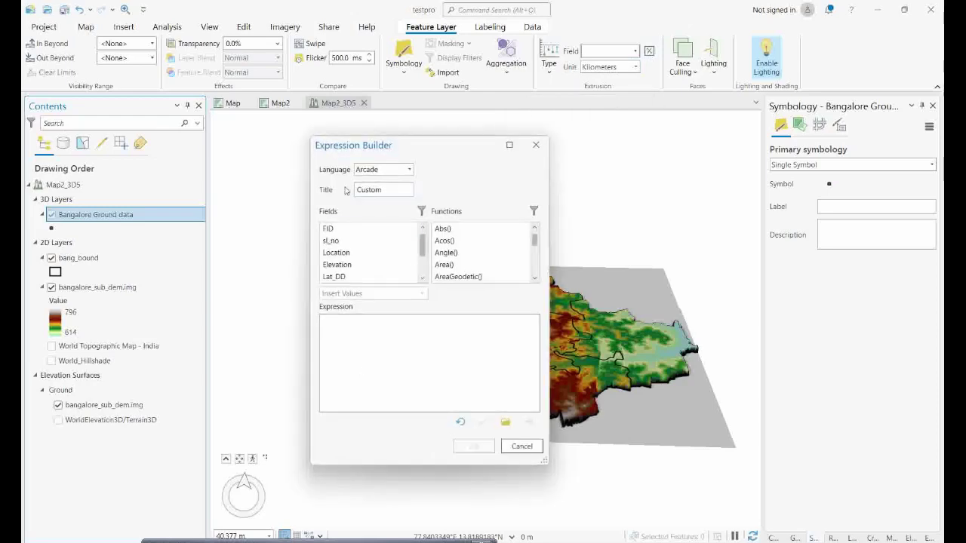
left_click(424, 279)
left_click(424, 279)
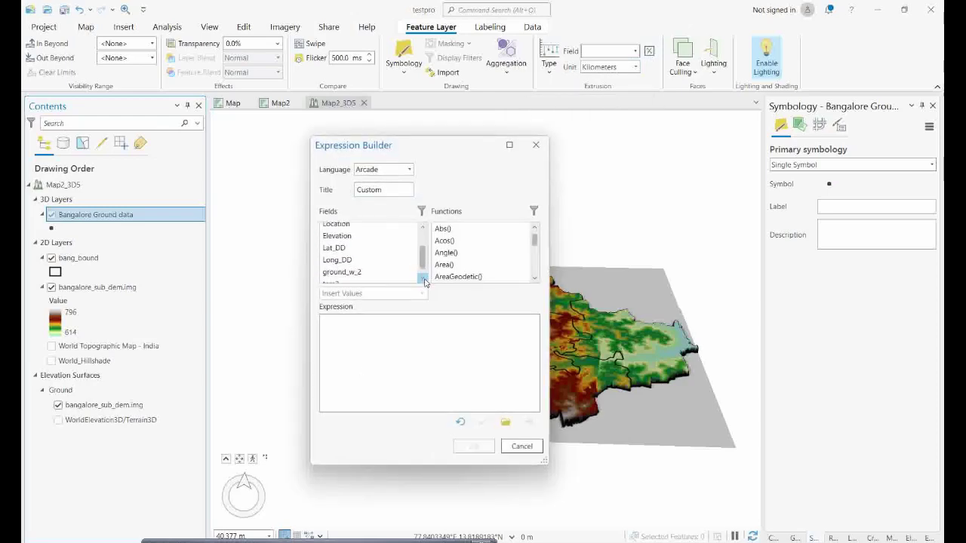
left_click(424, 279)
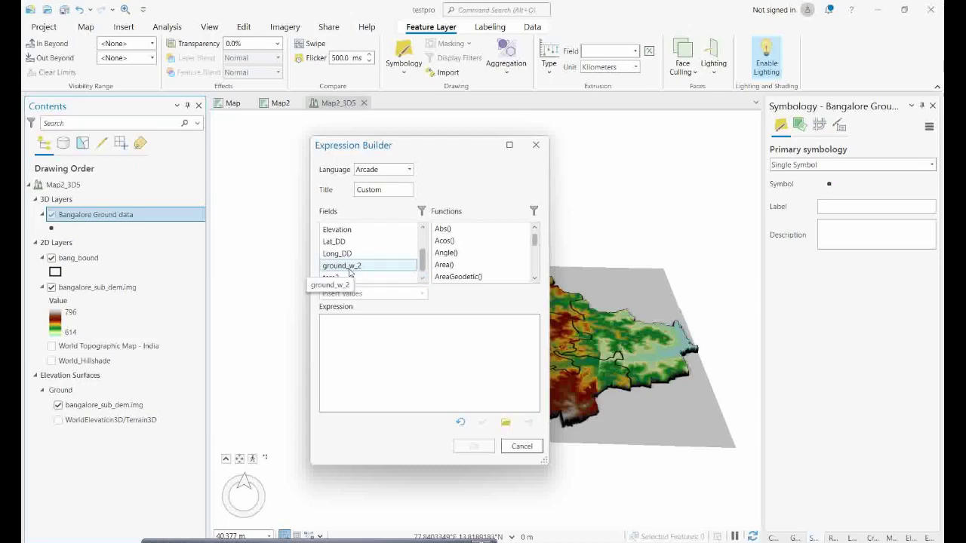
double_click(349, 267)
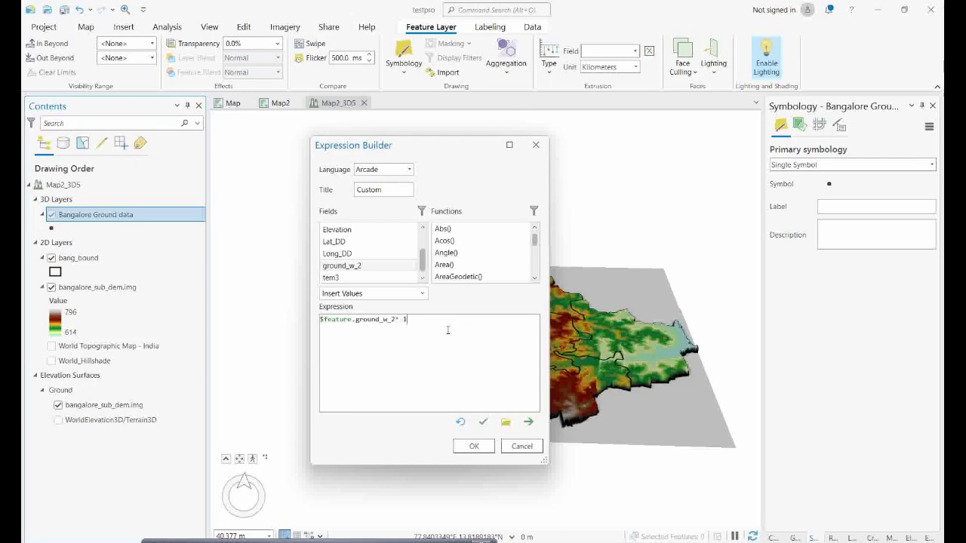
left_click(478, 447)
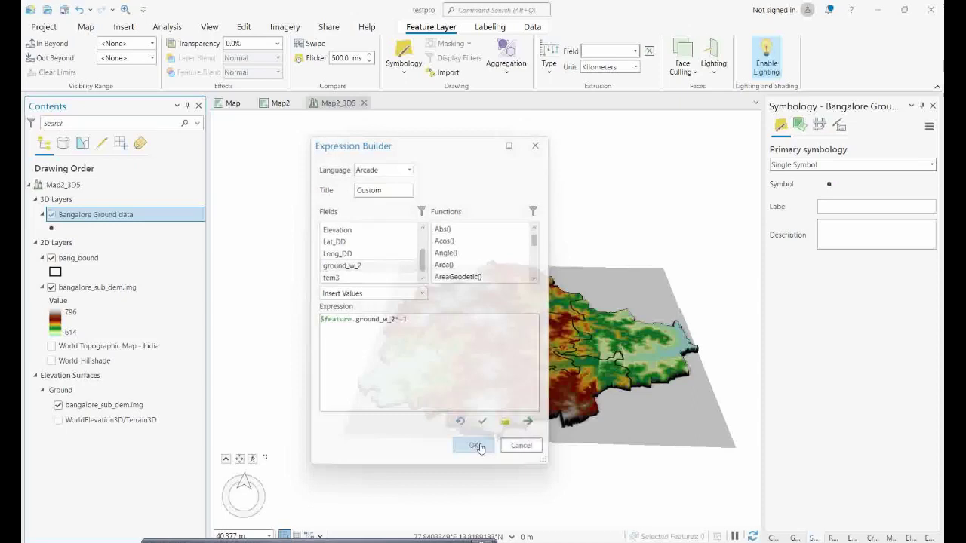
Step: Tilt the scene to view the purple columns beneath the terrain and open Format Point Symbol
middle_click_drag(569, 408, 568, 403)
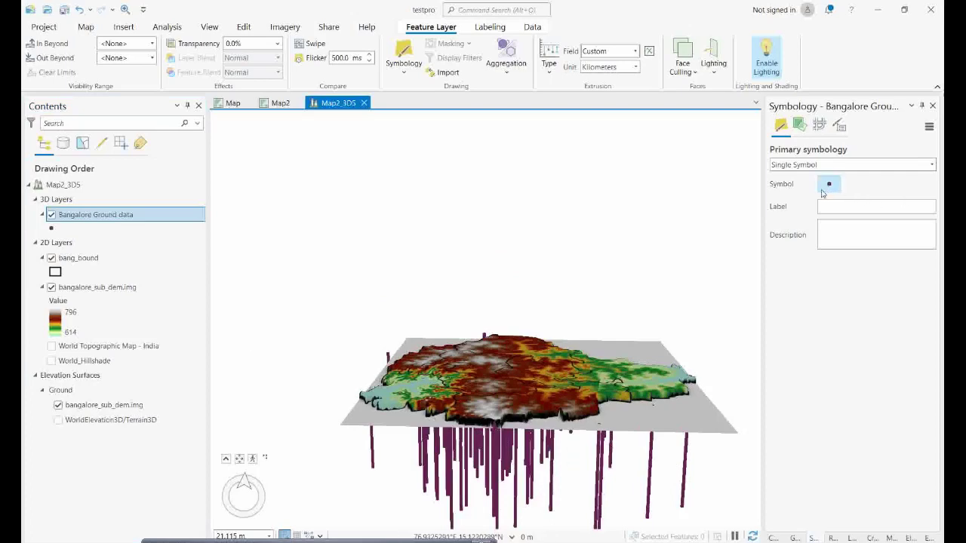
mouse_move(555, 365)
middle_mouse_down()
mouse_move(555, 395)
mouse_move(558, 364)
middle_mouse_up()
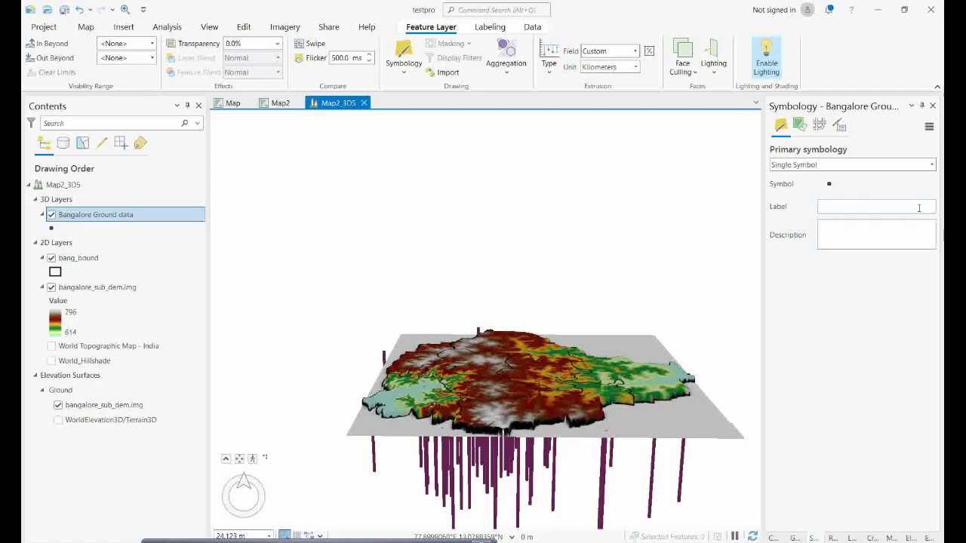
left_click(830, 184)
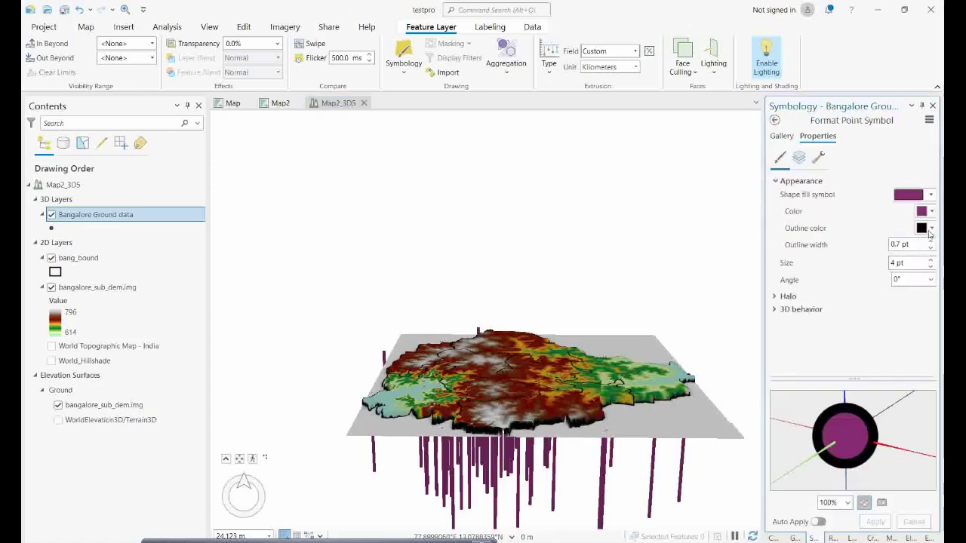
Step: Change the borehole column symbol colour from purple to red and apply it
left_click(933, 212)
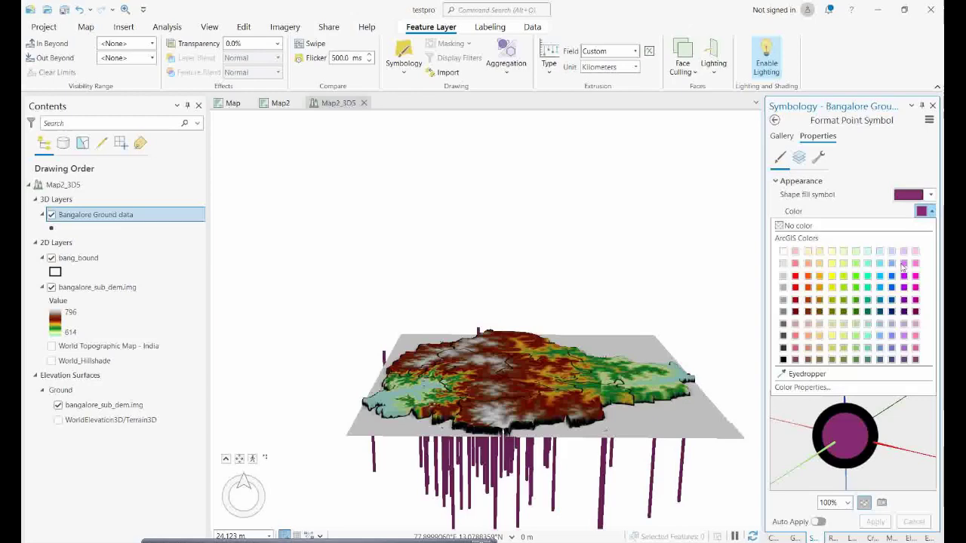
left_click(796, 277)
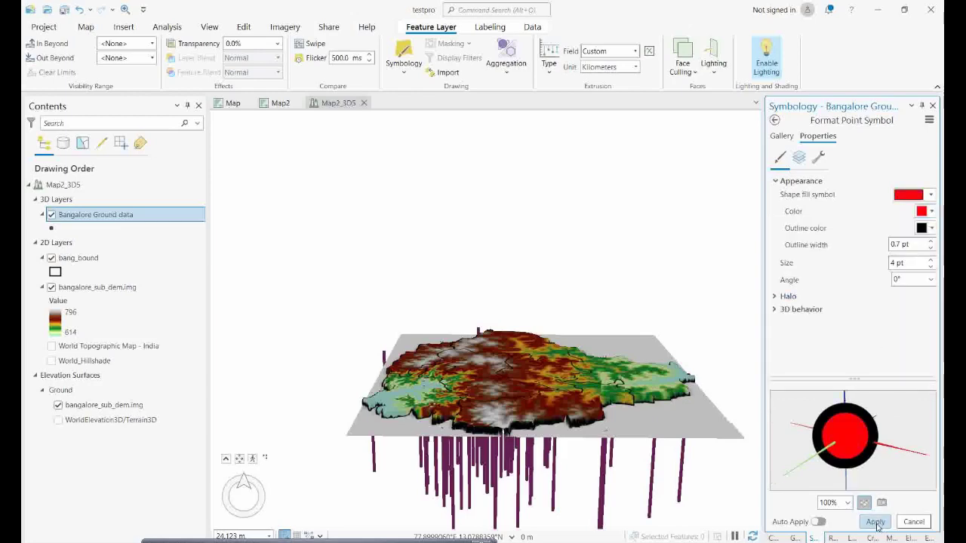
left_click(875, 522)
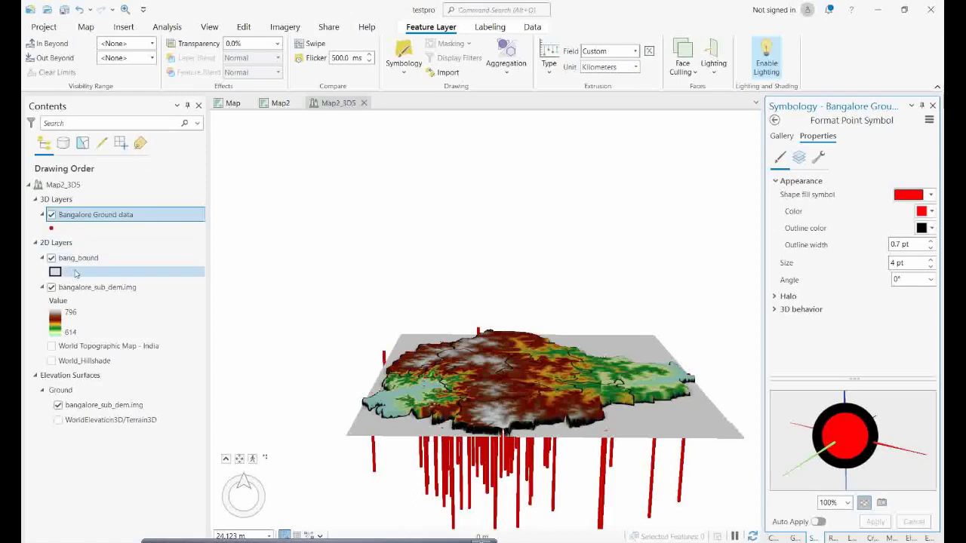
Step: Add GWT.shp from the GWT folder to the scene as a point layer
left_click(87, 27)
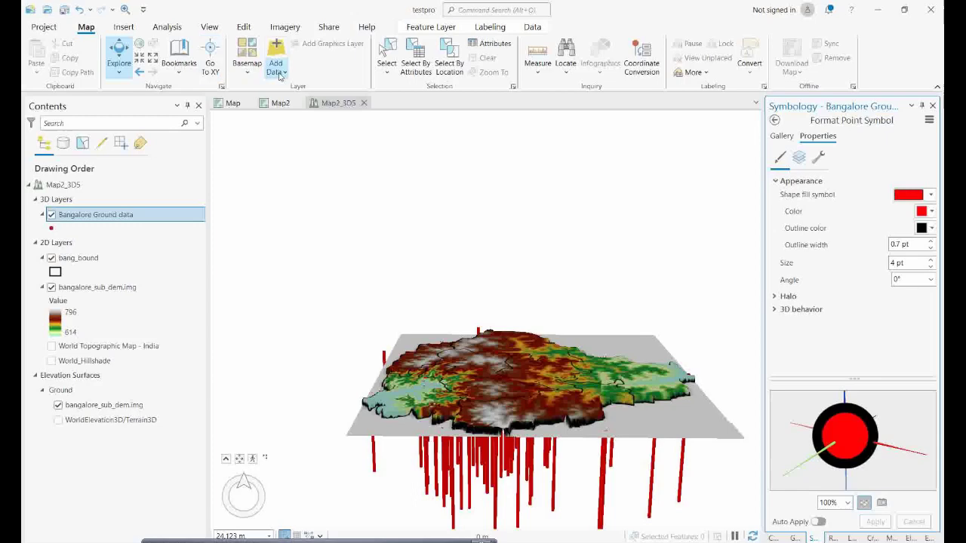
left_click(281, 74)
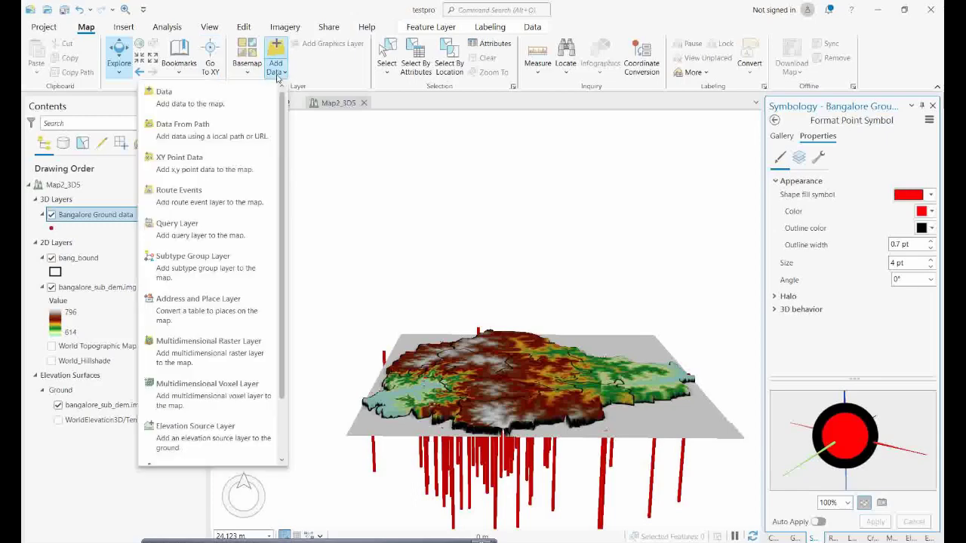
left_click(184, 98)
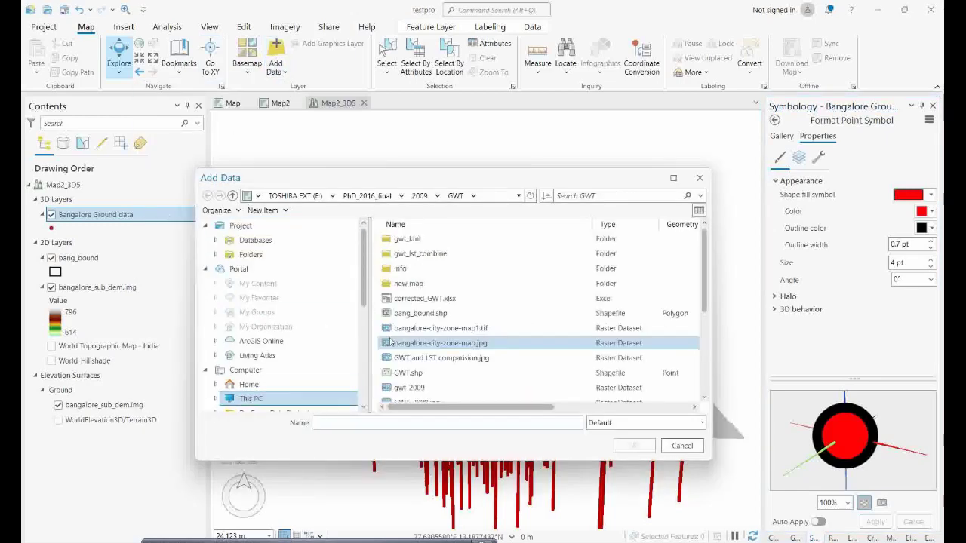
left_click(407, 372)
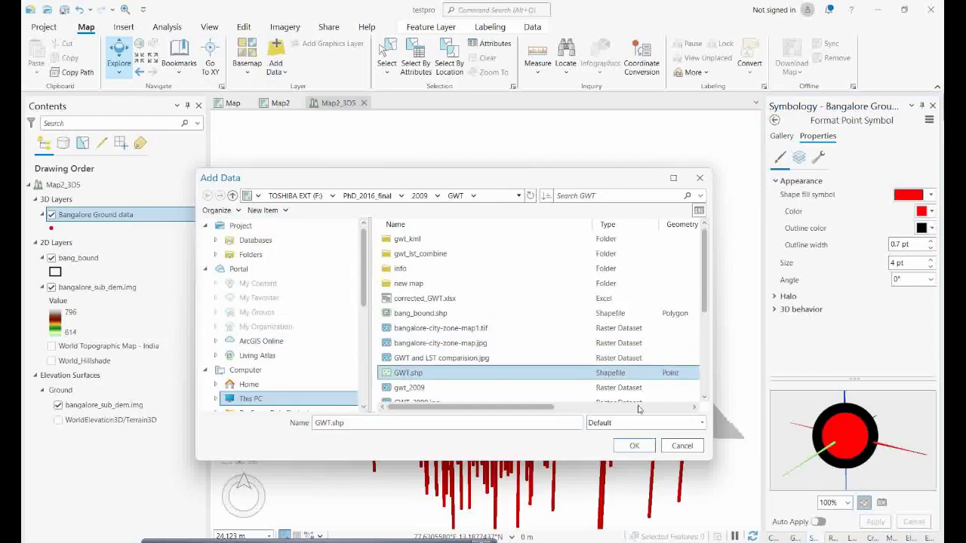
left_click(634, 447)
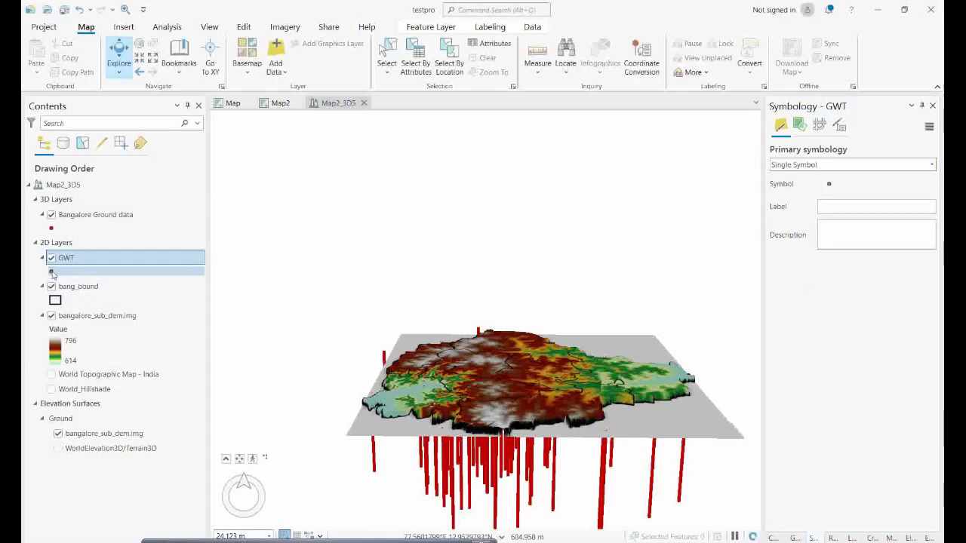
Step: Give the GWT points a blue circle symbol and dock the 3D scene beside Map2
left_click(51, 271)
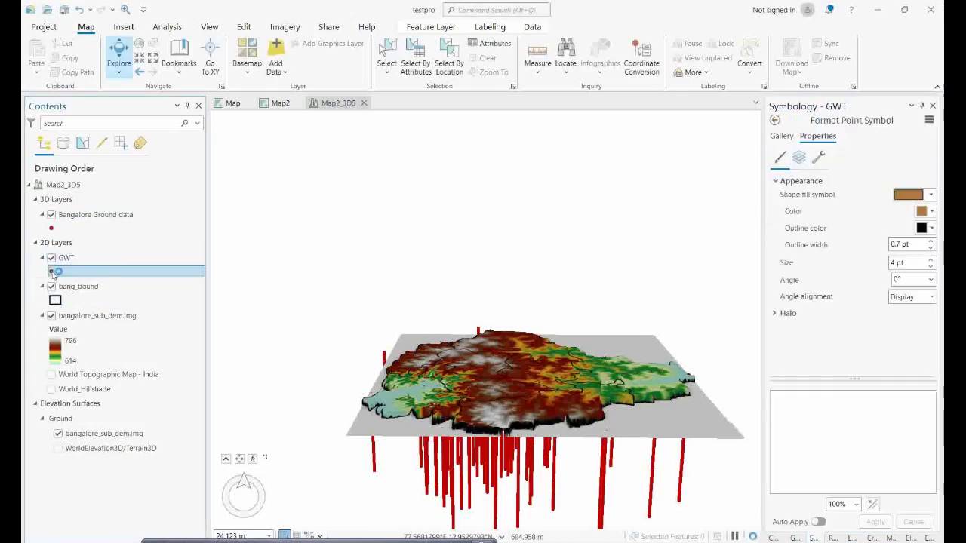
left_click(781, 136)
left_click(873, 261)
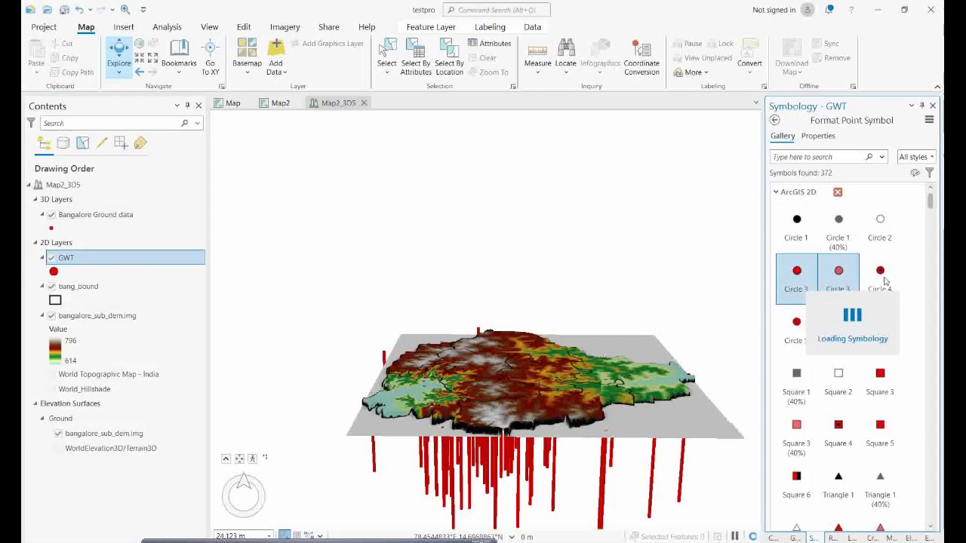
left_click(817, 137)
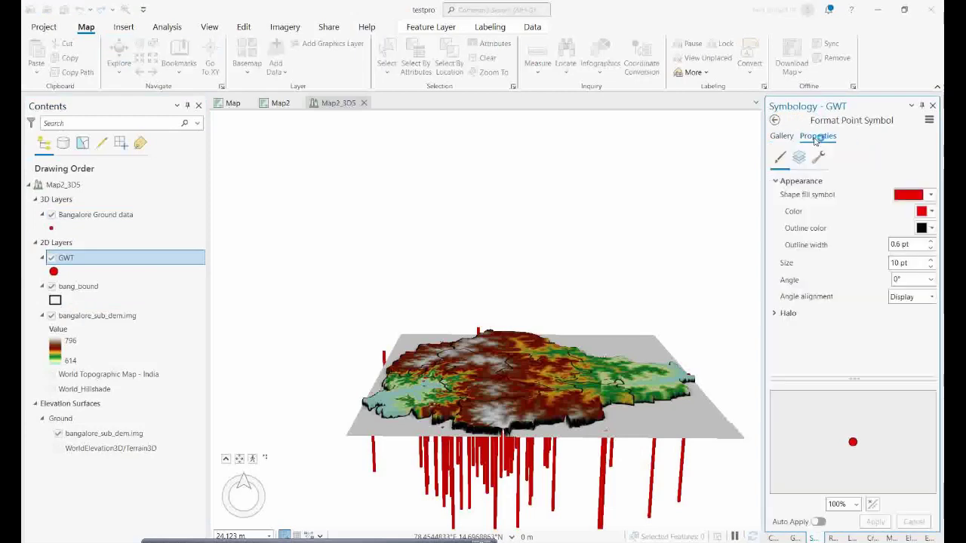
left_click(933, 213)
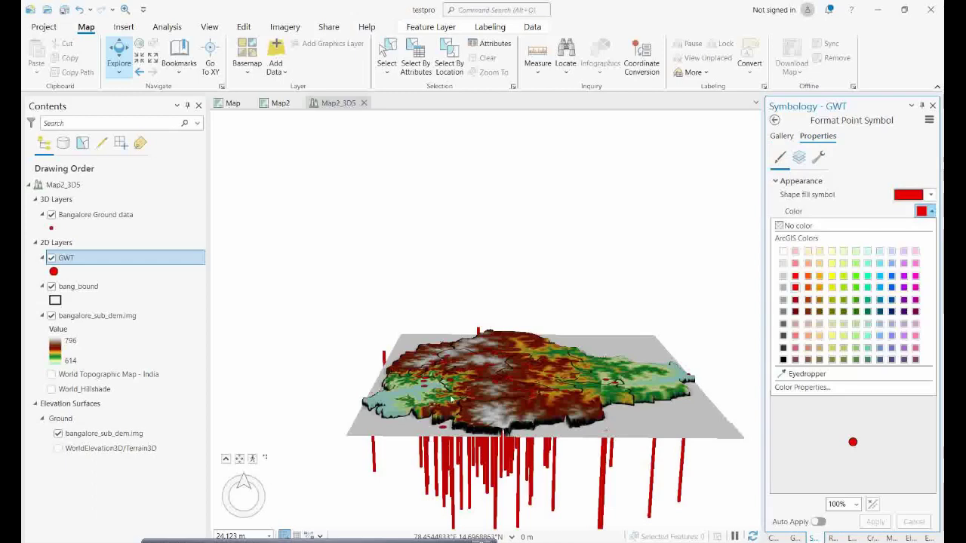
left_click(891, 277)
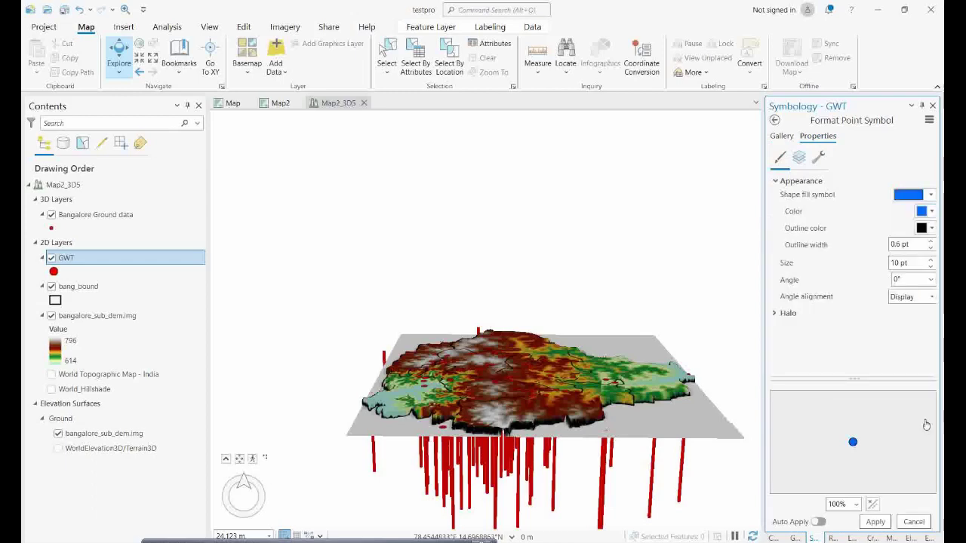
left_click(874, 522)
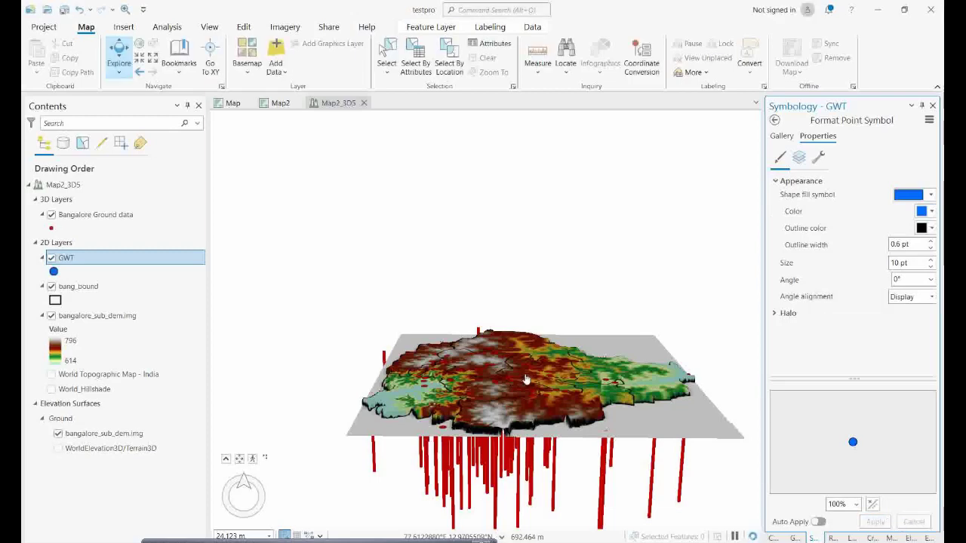
mouse_move(573, 385)
middle_mouse_down()
mouse_move(566, 400)
mouse_move(577, 411)
mouse_move(568, 414)
mouse_move(574, 382)
middle_mouse_up()
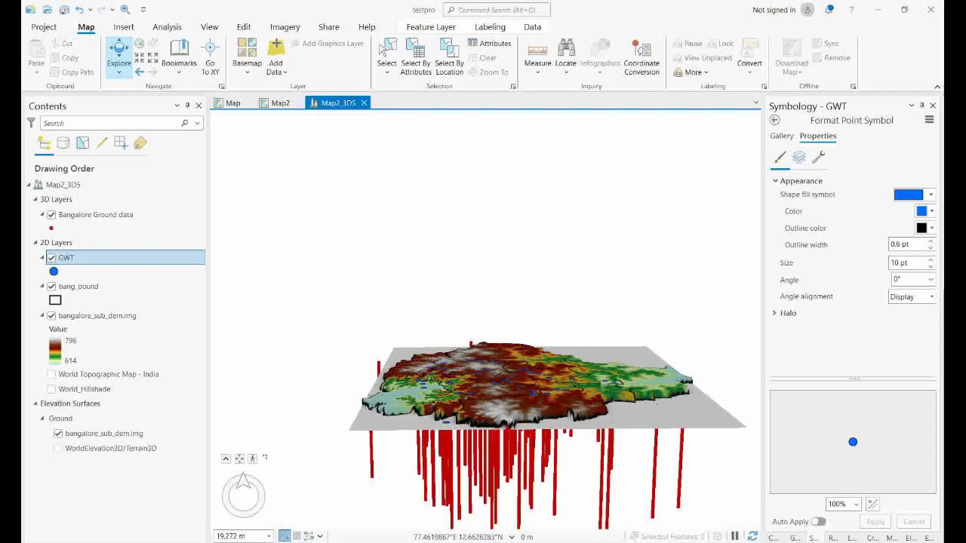
left_click_drag(336, 104, 513, 324)
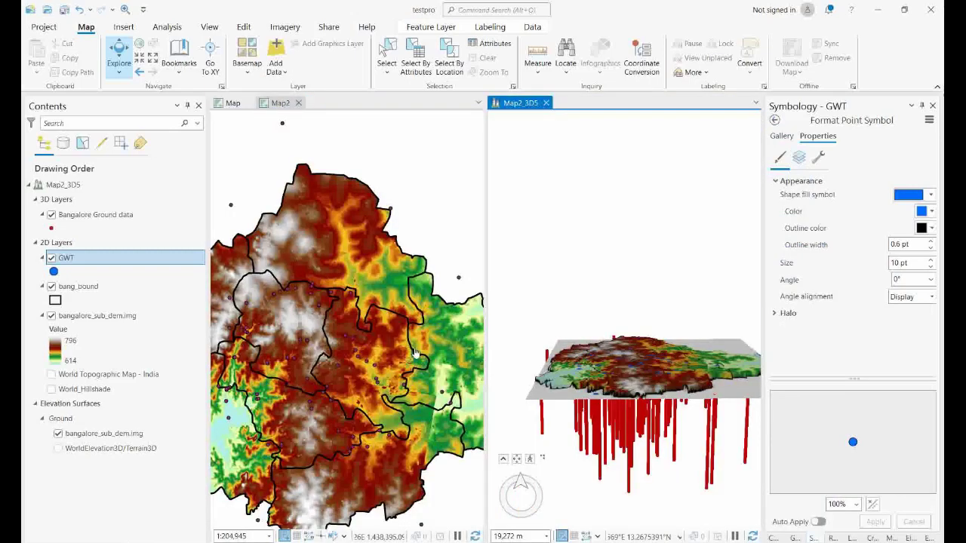
Step: From the Map2 view, drag the Map2_3D5 scene tab back onto the main map pane
left_click(358, 376)
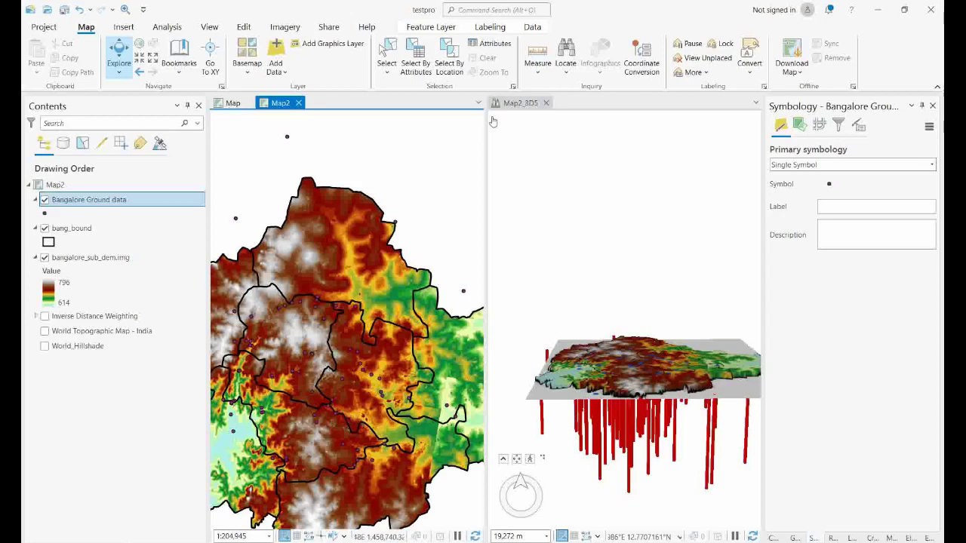
mouse_move(522, 103)
left_mouse_down()
mouse_move(519, 128)
mouse_move(445, 227)
mouse_move(374, 314)
mouse_move(350, 324)
left_mouse_up()
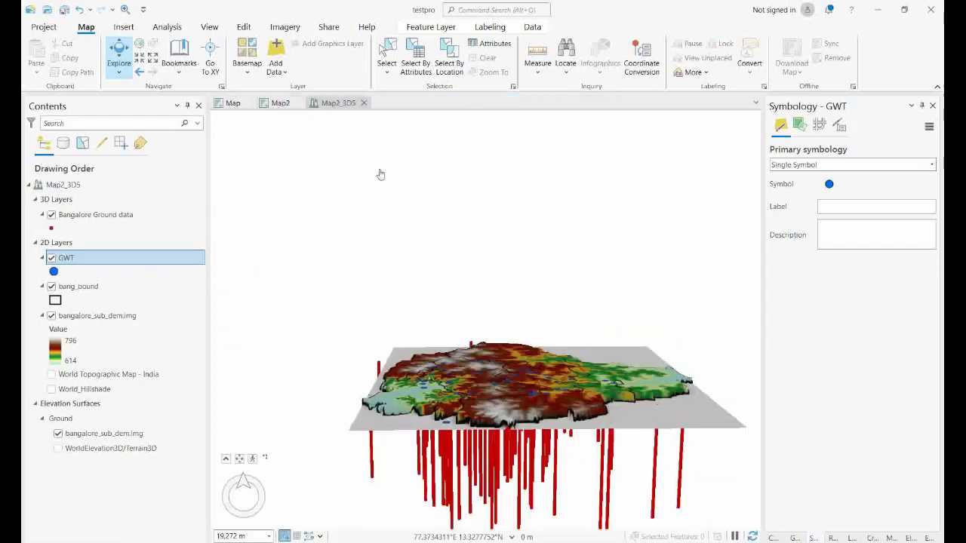
Step: Dock the 3D scene among the map tabs and review the Bangalore Ground layer's settings
left_click(281, 103)
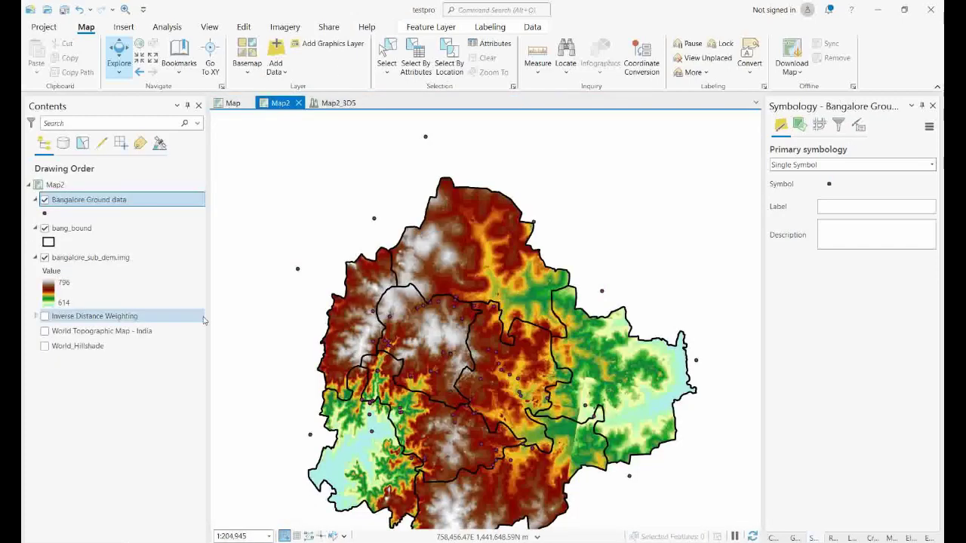
right_click(90, 202)
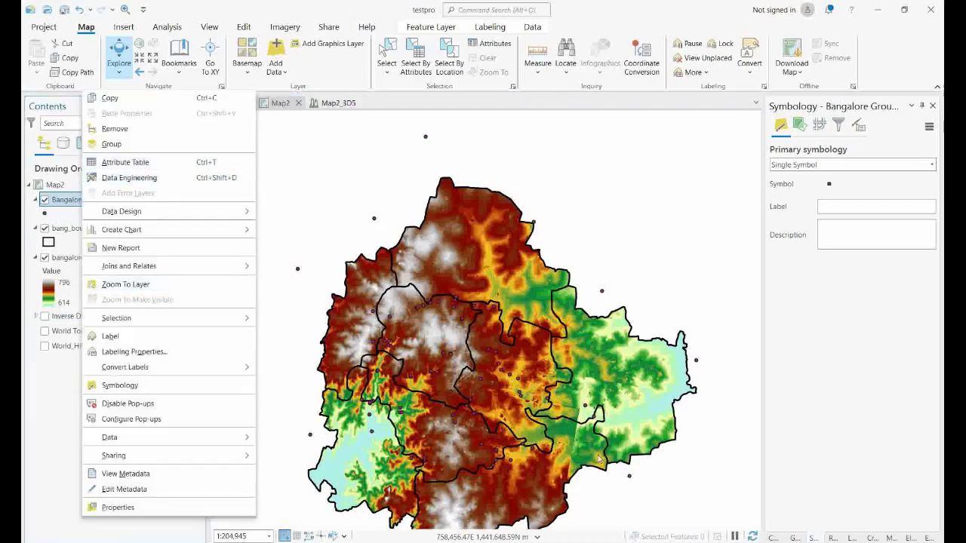
left_click(625, 10)
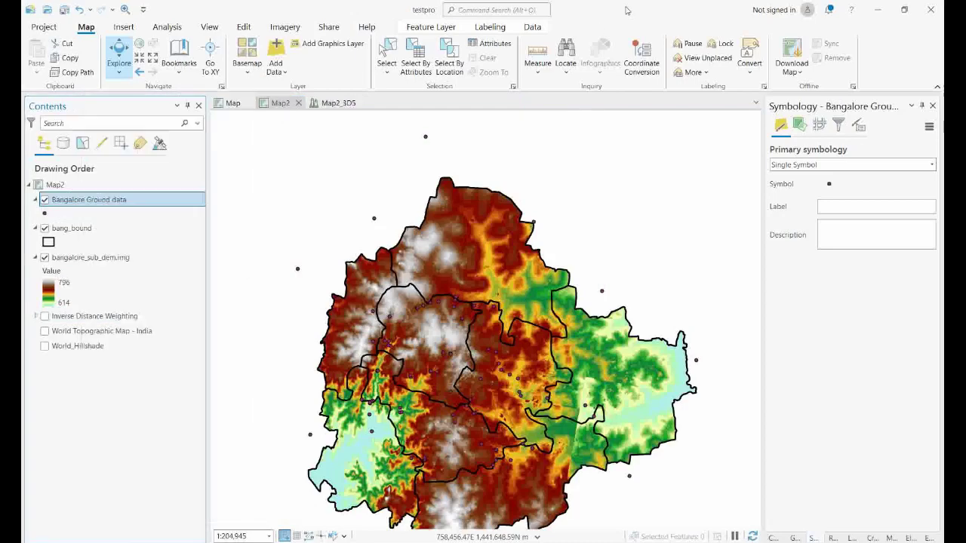
left_click(420, 28)
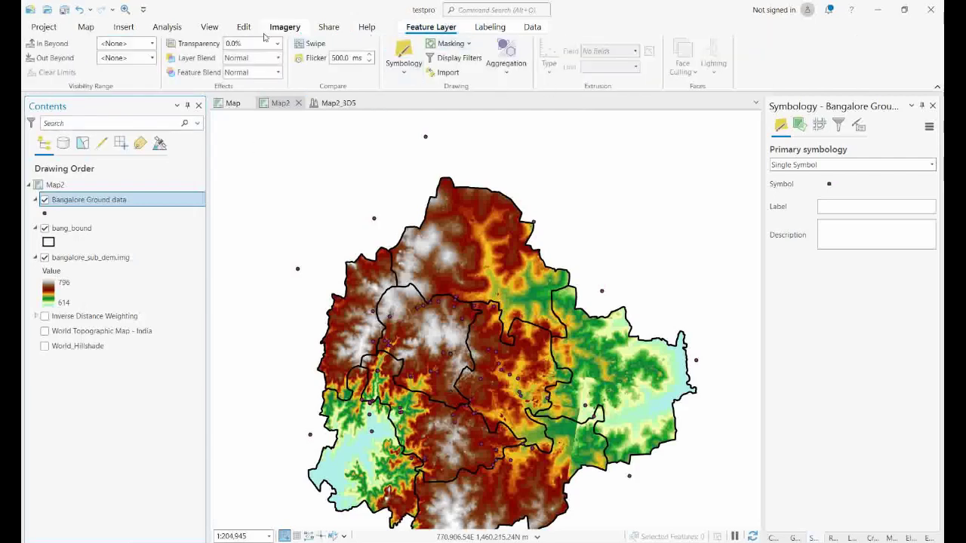
Step: Start a Geostatistical Wizard Inverse Distance Weighting interpolation on the ground_w_2 field
left_click(165, 28)
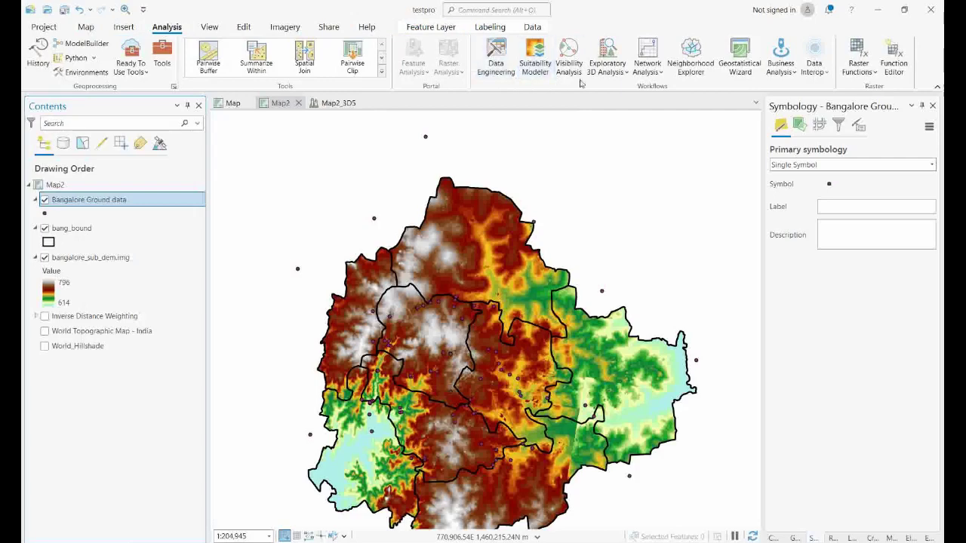
left_click(751, 79)
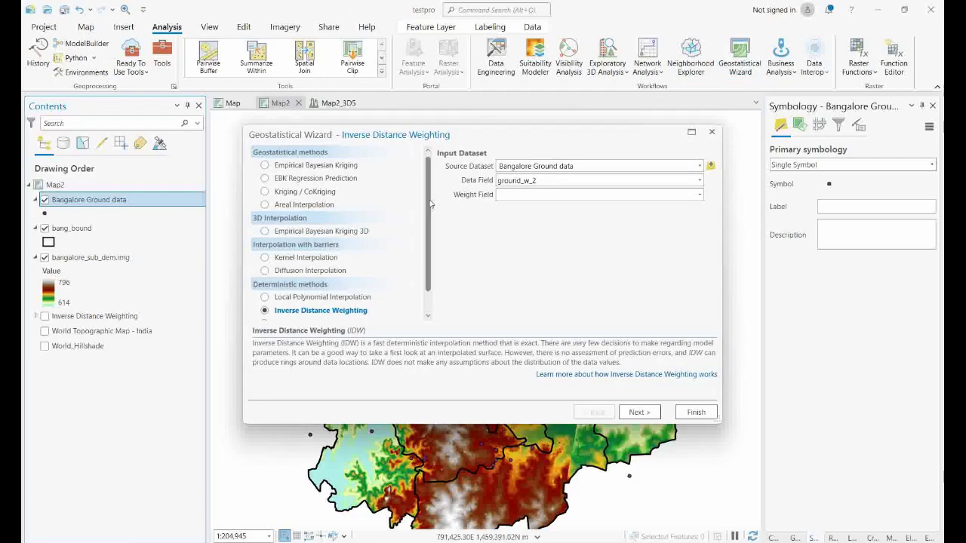
scroll(429, 204, "down", 1)
scroll(302, 287, "up", 1)
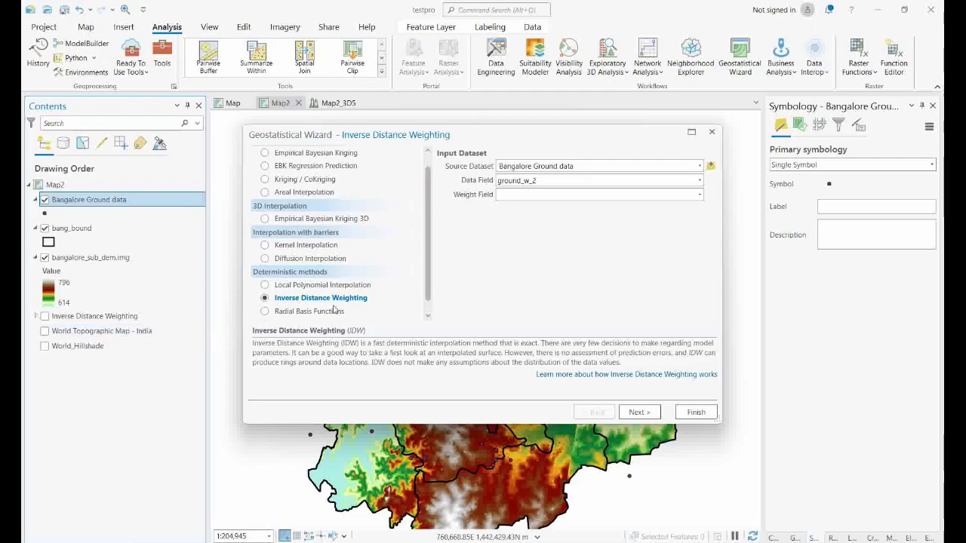
left_click(641, 413)
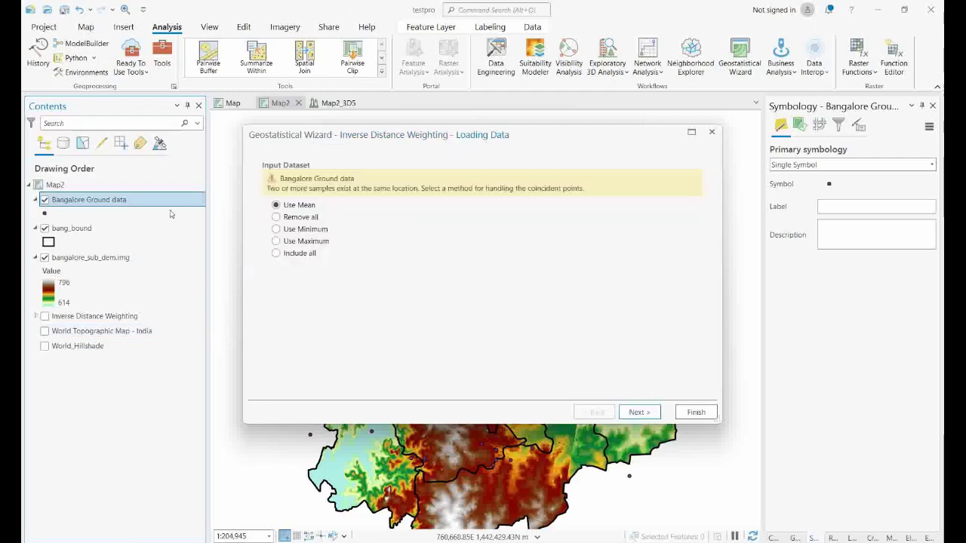
Step: Use the mean for coincident points, keep default IDW parameters, and add the surface
left_click(640, 413)
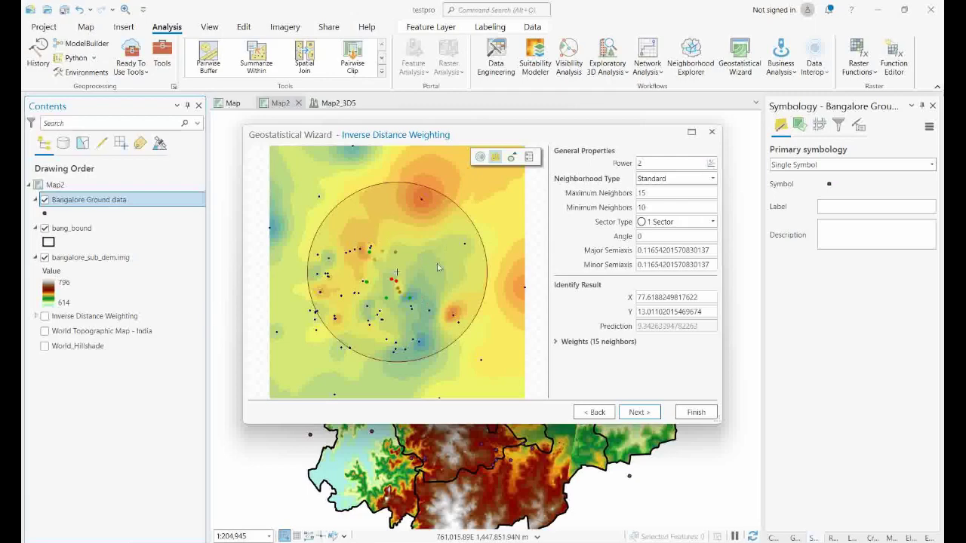
left_click(644, 413)
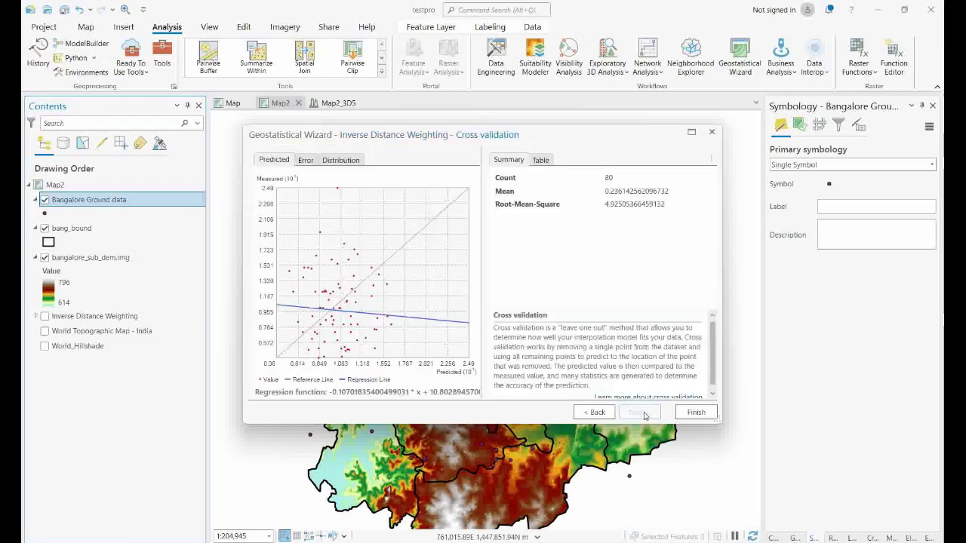
left_click(696, 414)
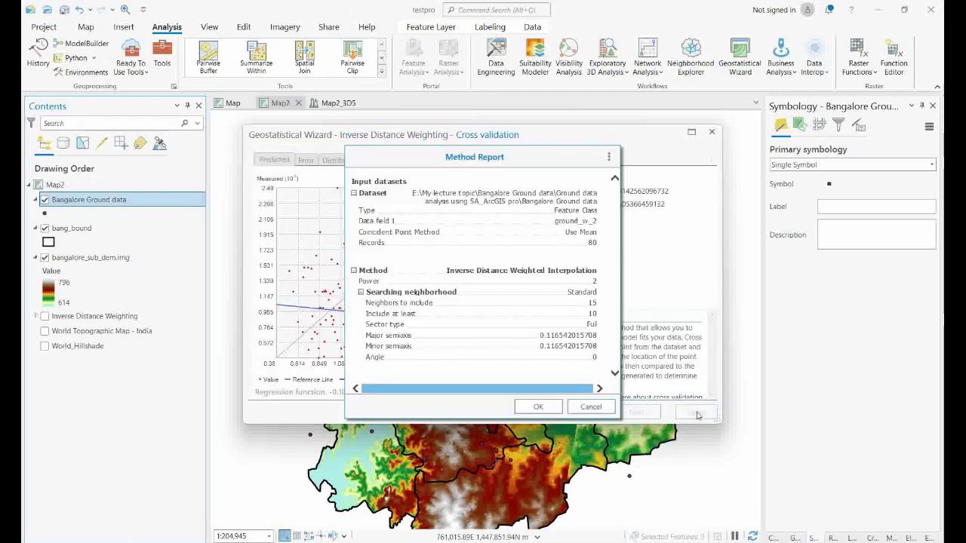
left_click(538, 407)
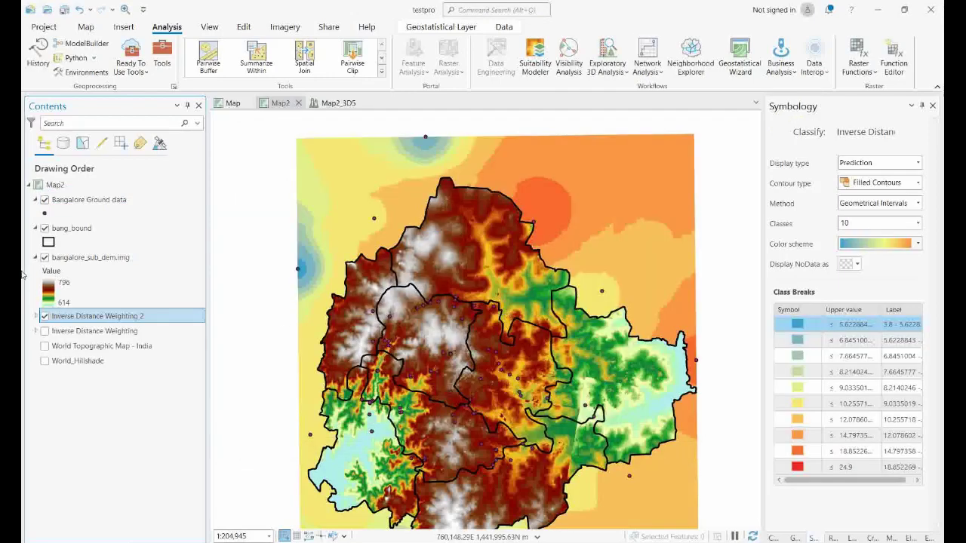
Step: Hide bangalore_sub_dem.img and dock the Map2_3D5 scene to the right of Map2
left_click(45, 257)
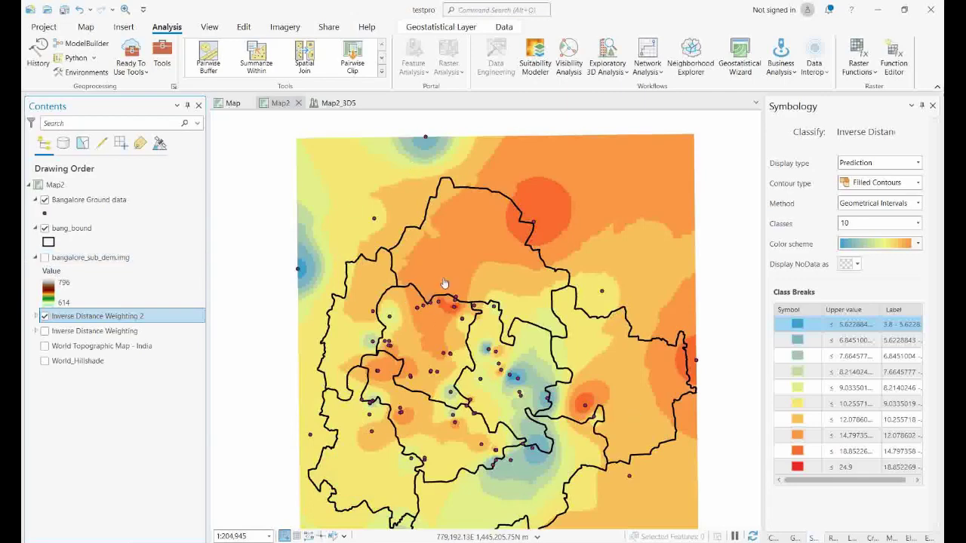
left_click_drag(338, 103, 509, 321)
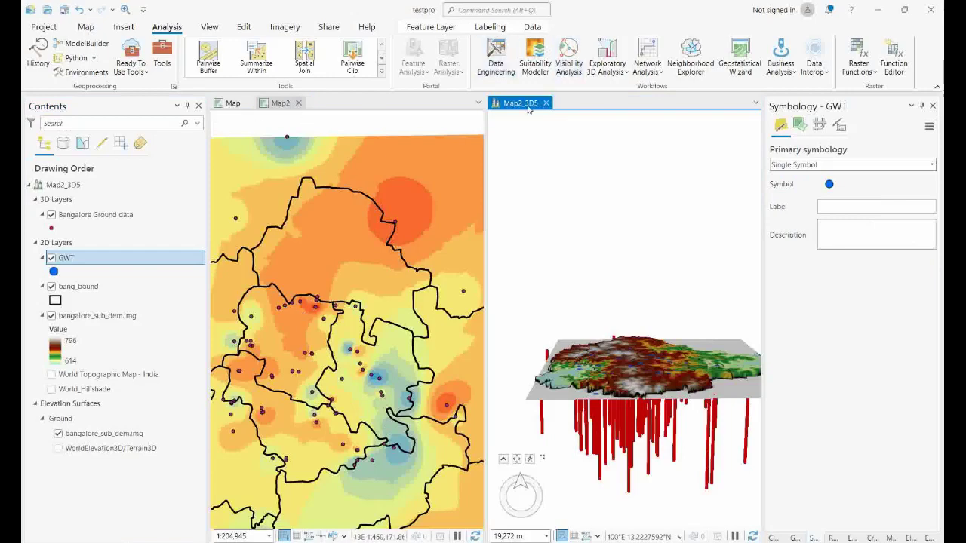
Step: Return the Map2_3D5 scene to the main tab strip and zoom out slightly
left_click_drag(527, 107, 347, 323)
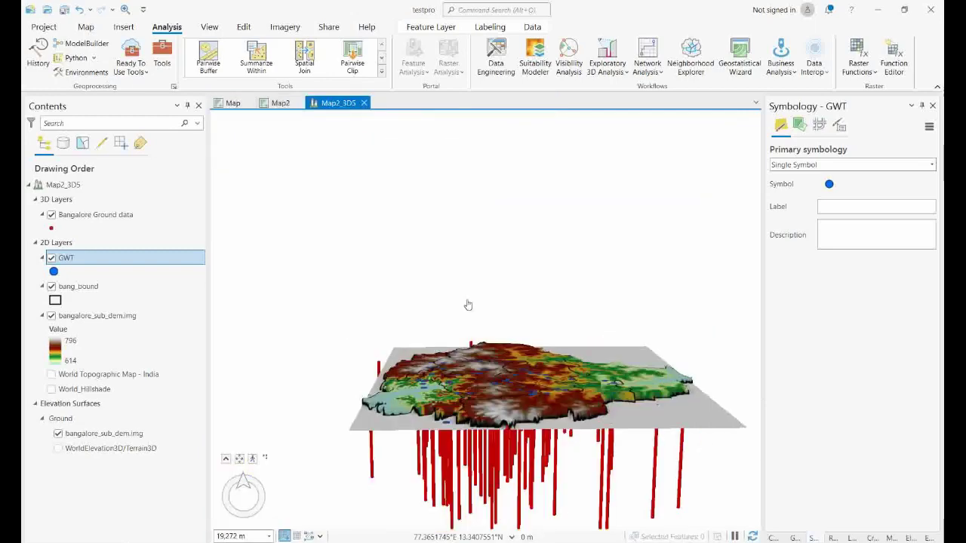
scroll(494, 388, "down", 2)
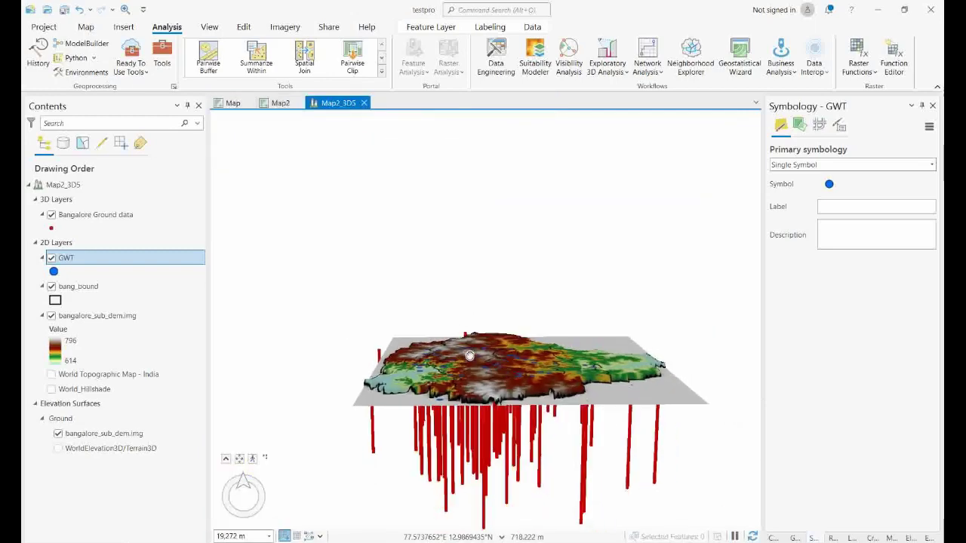